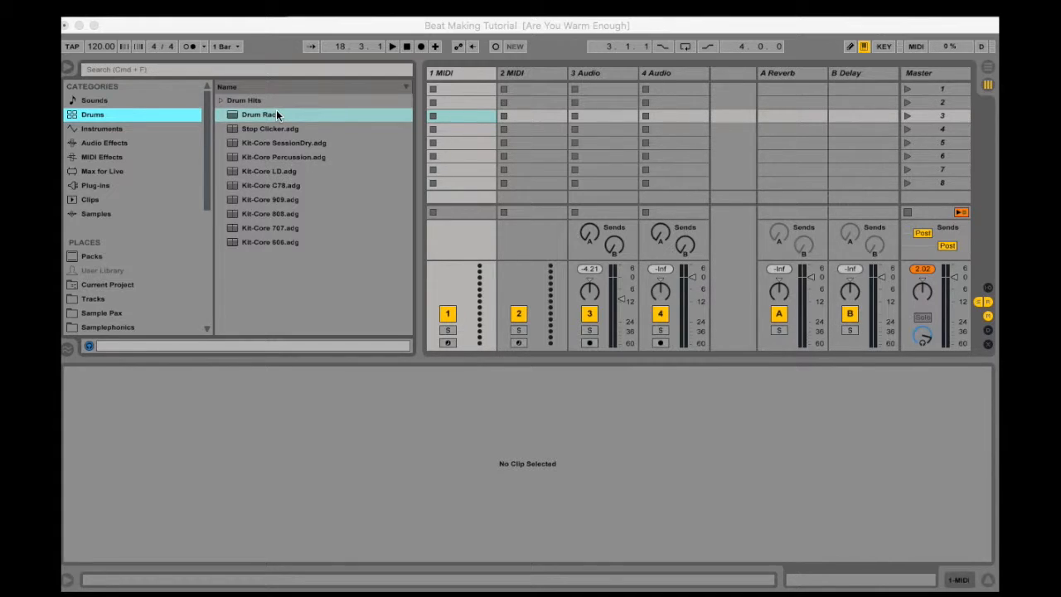
# Add the Course Samples folder from the Desktop to the browser's Places
pyautogui.scroll(-6, 129, 274)
pyautogui.scroll(6, 129, 274)
pyautogui.click(178, 25)
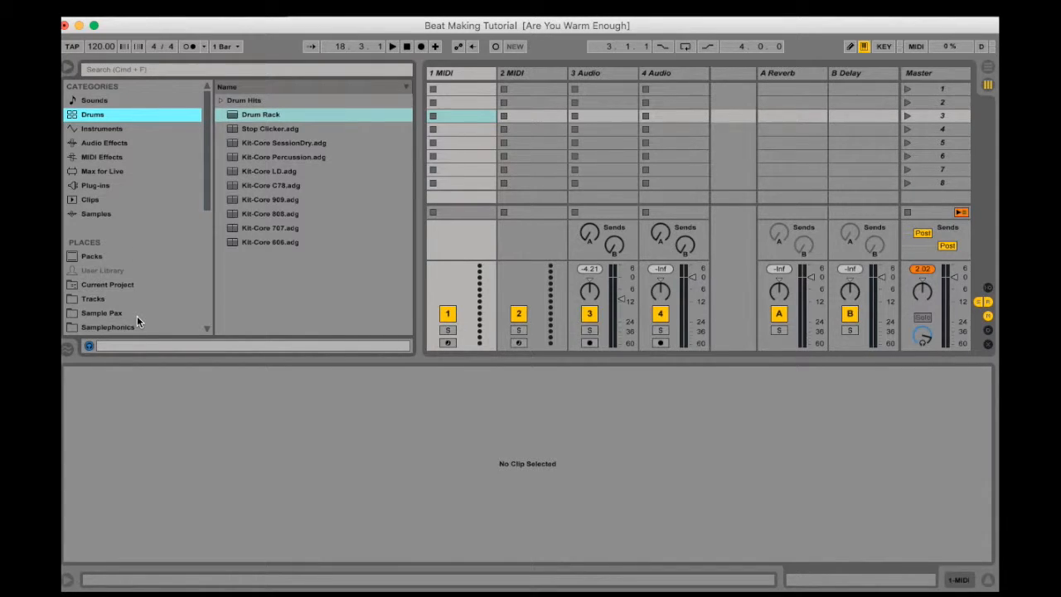
pyautogui.scroll(-6, 137, 316)
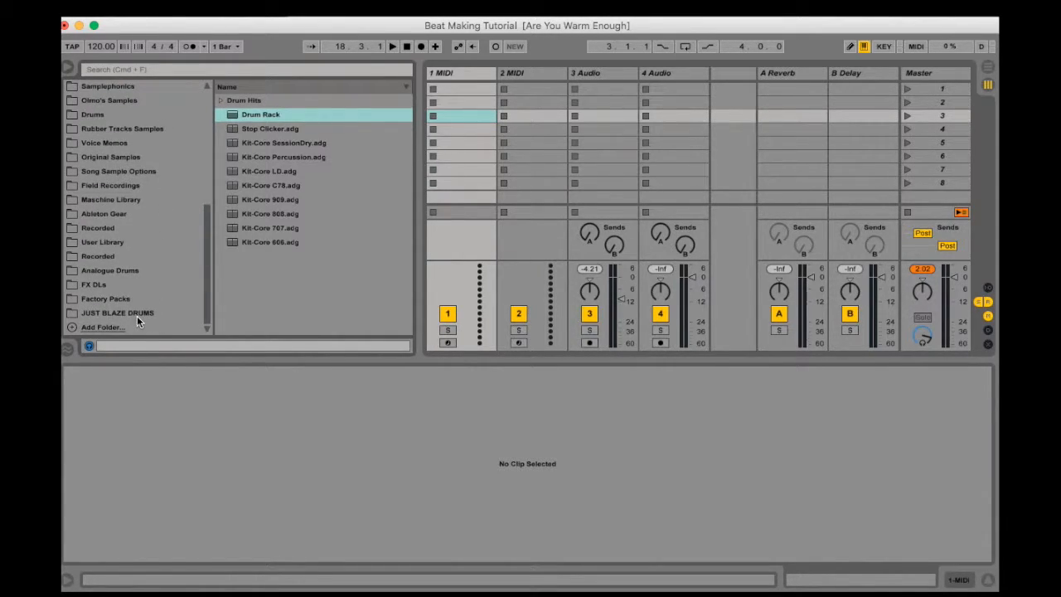
pyautogui.click(106, 326)
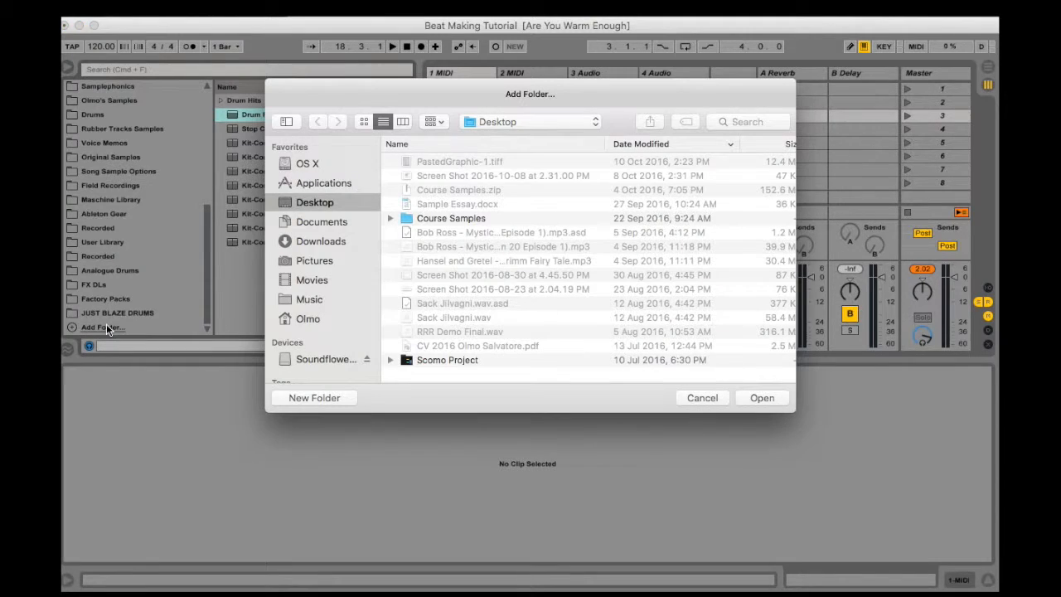
pyautogui.click(456, 218)
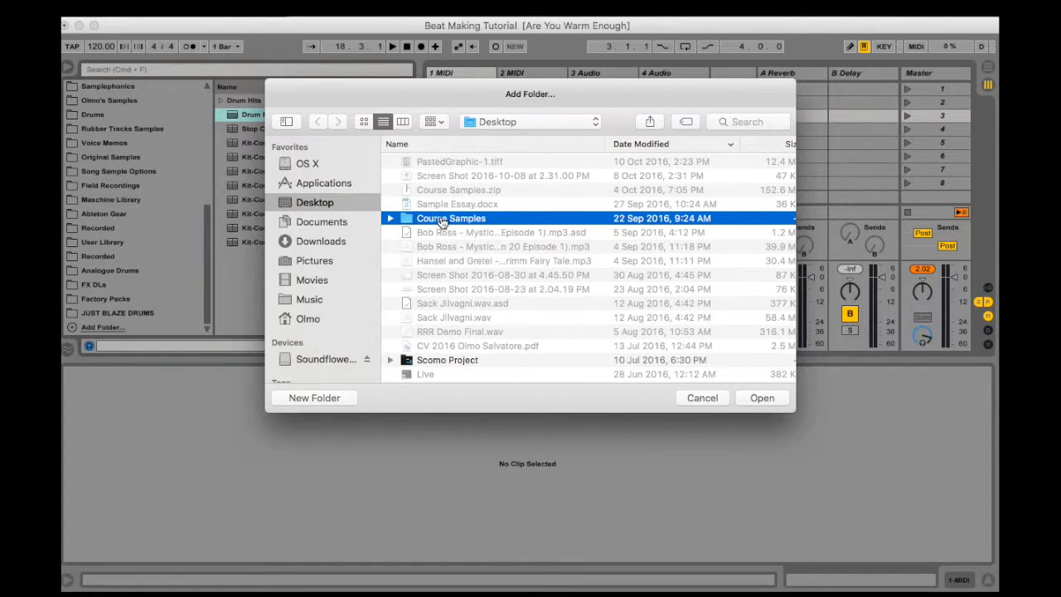
pyautogui.click(761, 399)
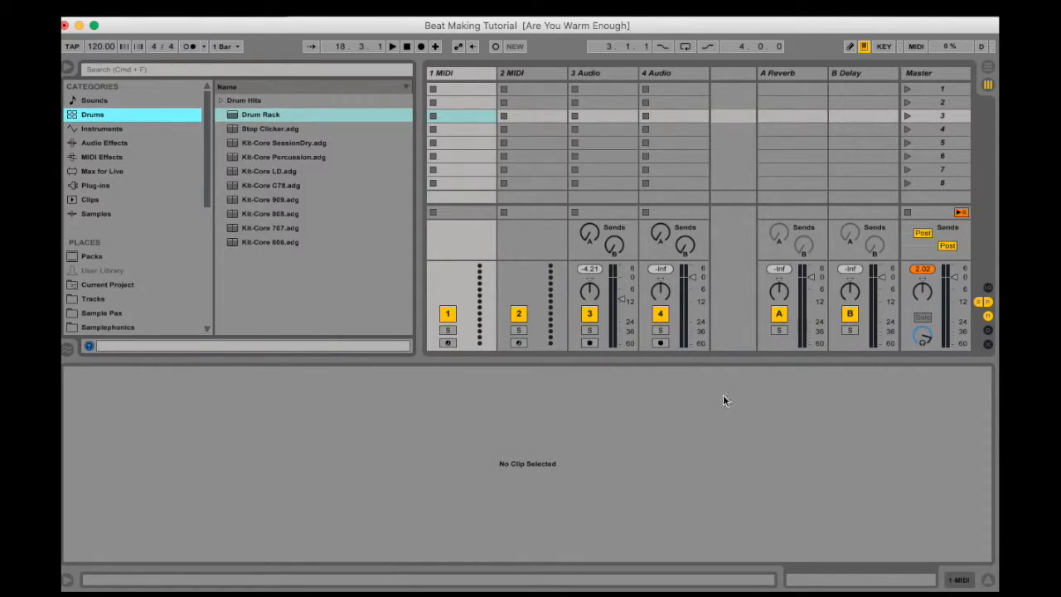
# Open the Course Samples folder in the browser and select its Kicks folder
pyautogui.scroll(-5, 133, 232)
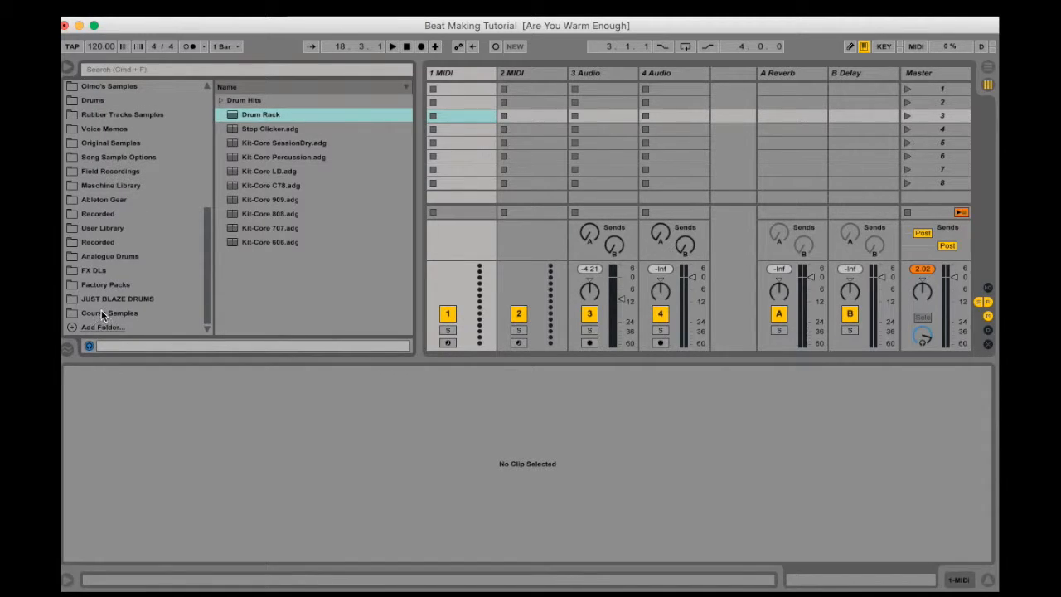
pyautogui.click(101, 312)
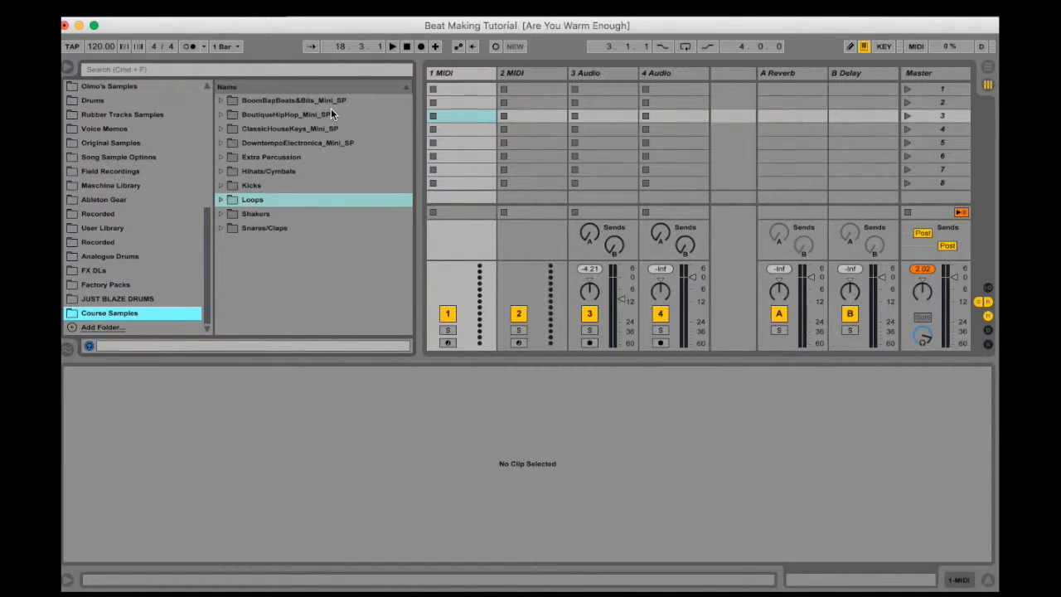
pyautogui.click(260, 186)
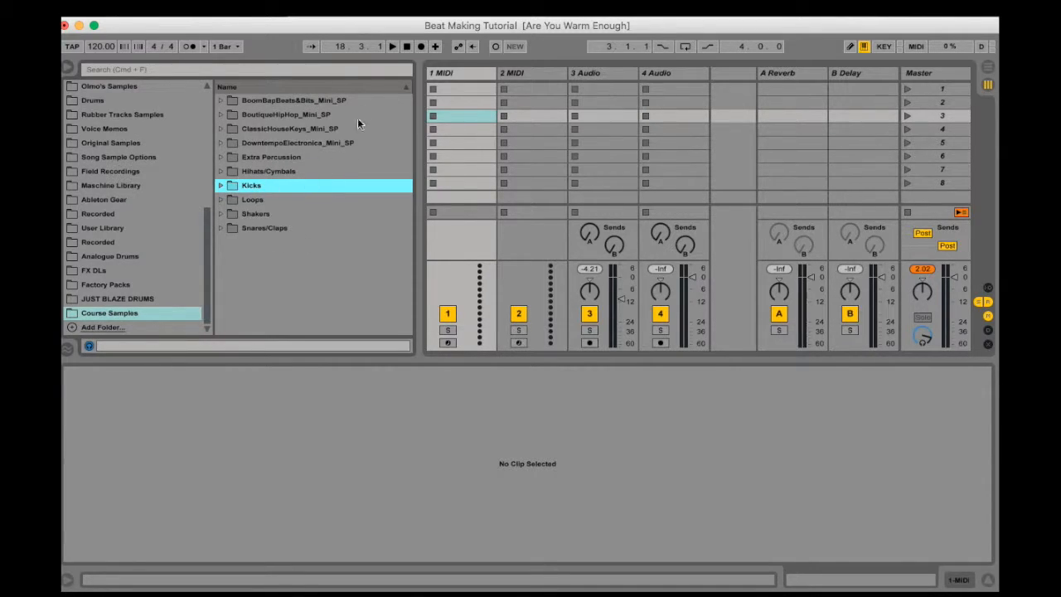
# Load an empty Drum Rack from the Drums category onto the 1 MIDI track
pyautogui.click(445, 74)
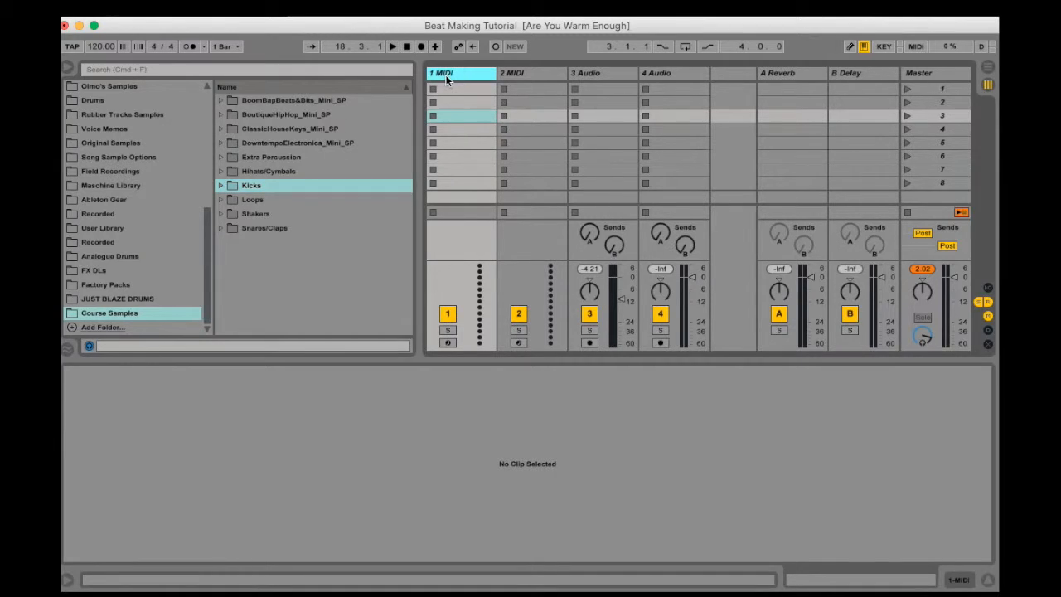
pyautogui.scroll(10, 139, 188)
pyautogui.click(87, 116)
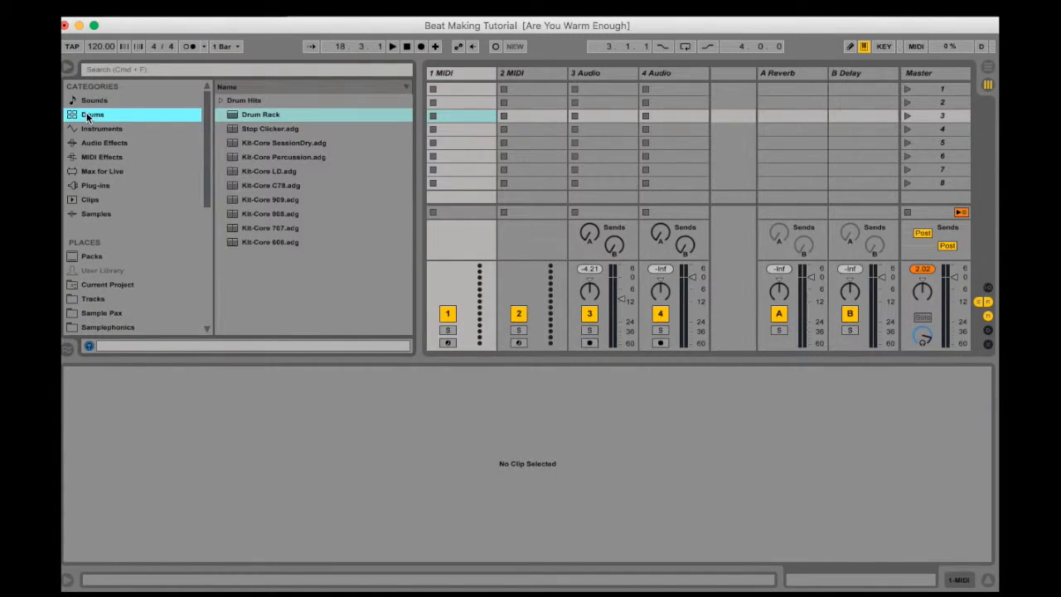
pyautogui.click(477, 77)
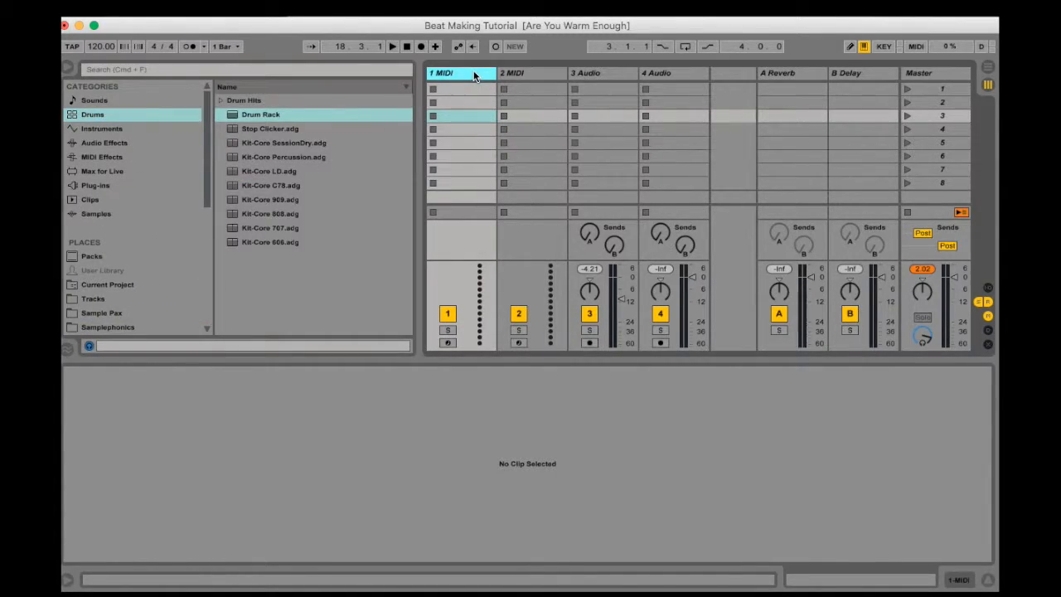
pyautogui.click(257, 114)
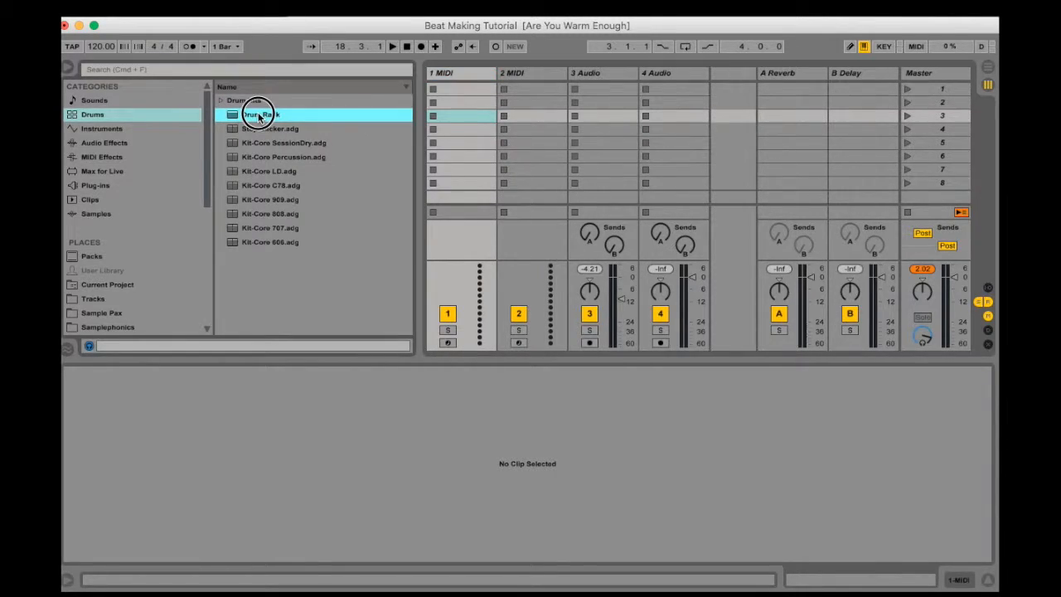
pyautogui.moveTo(258, 114); pyautogui.dragTo(453, 70)
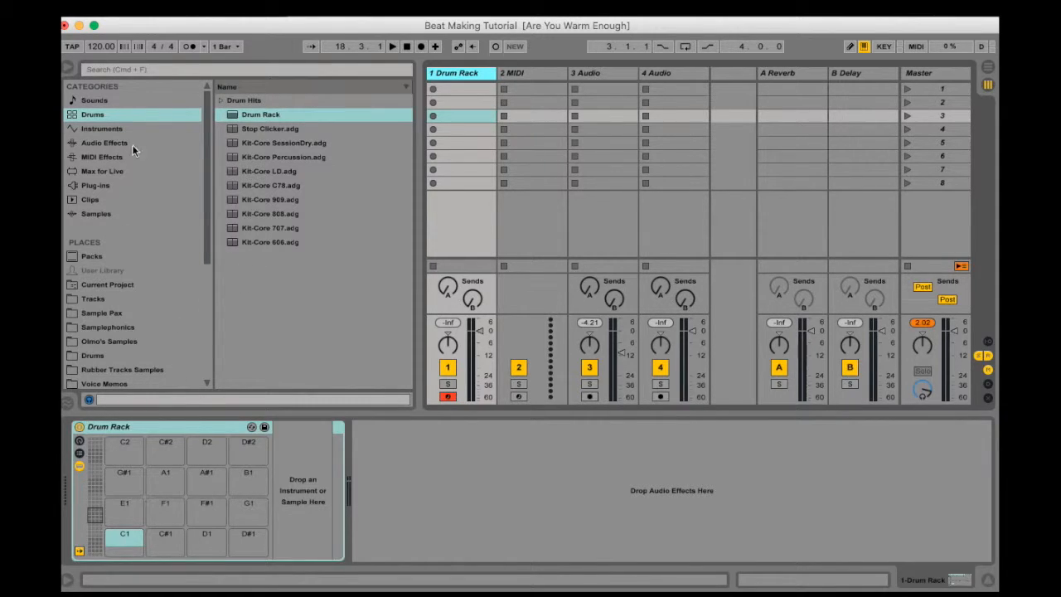
# Expand the Kicks folder in Course Samples and audition several kick samples, including Kick 6 and Kick 9
pyautogui.scroll(-5, 113, 340)
pyautogui.click(106, 366)
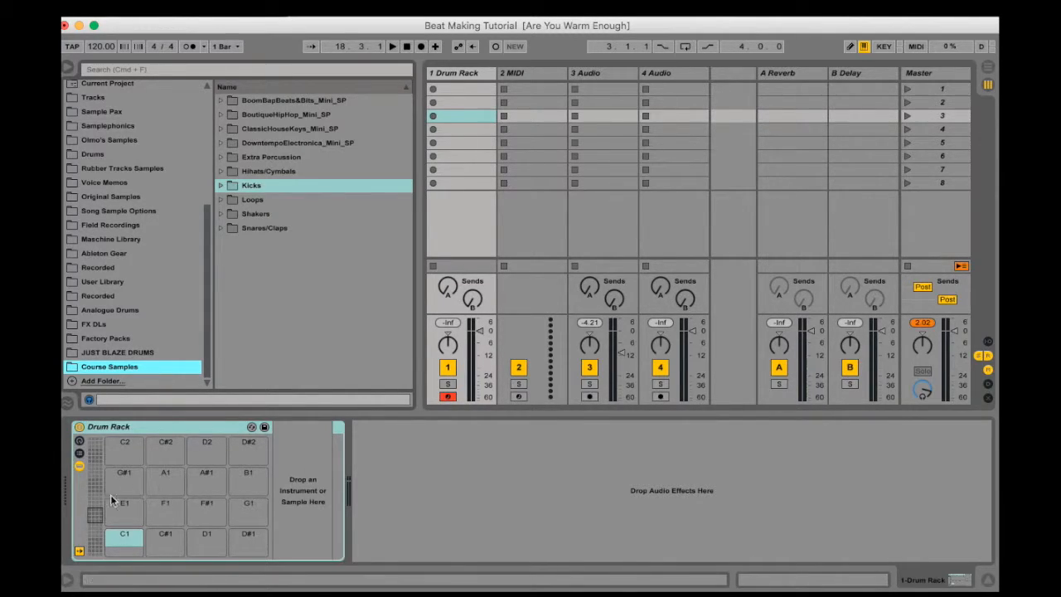
pyautogui.click(221, 185)
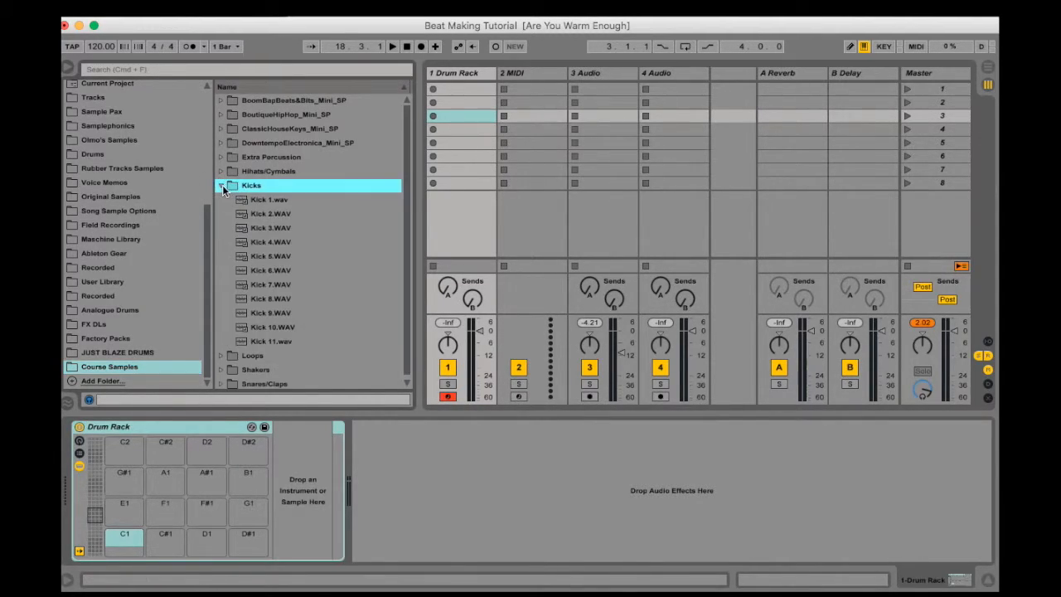
pyautogui.click(249, 284)
pyautogui.click(267, 272)
pyautogui.press('Up')
pyautogui.press('Up')
pyautogui.press('Up')
pyautogui.press('Up')
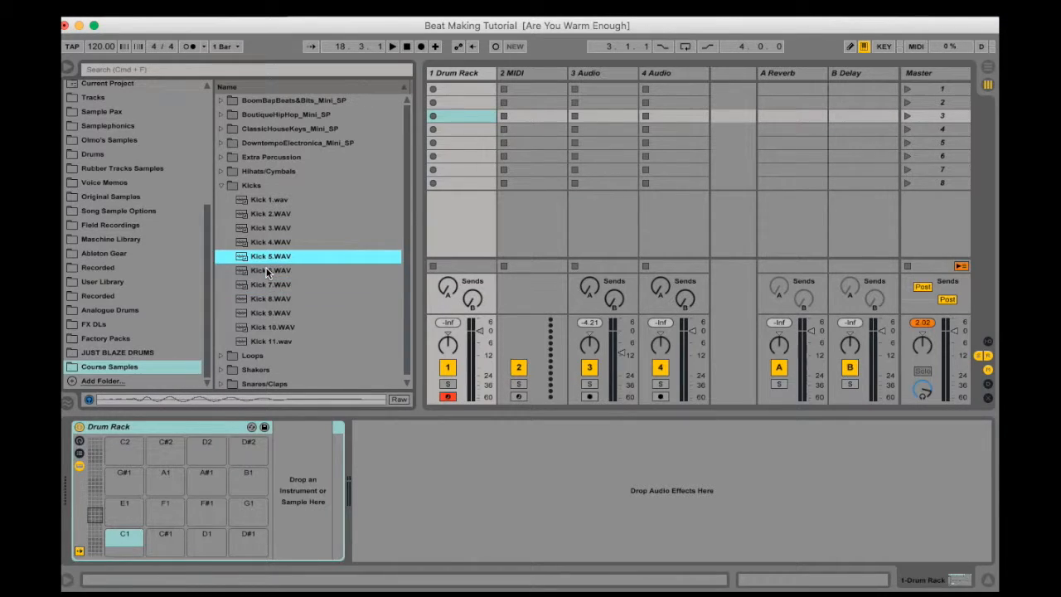
pyautogui.press('Down')
pyautogui.press('Down')
pyautogui.press('Down')
pyautogui.press('Down')
pyautogui.press('Down')
pyautogui.press('Down')
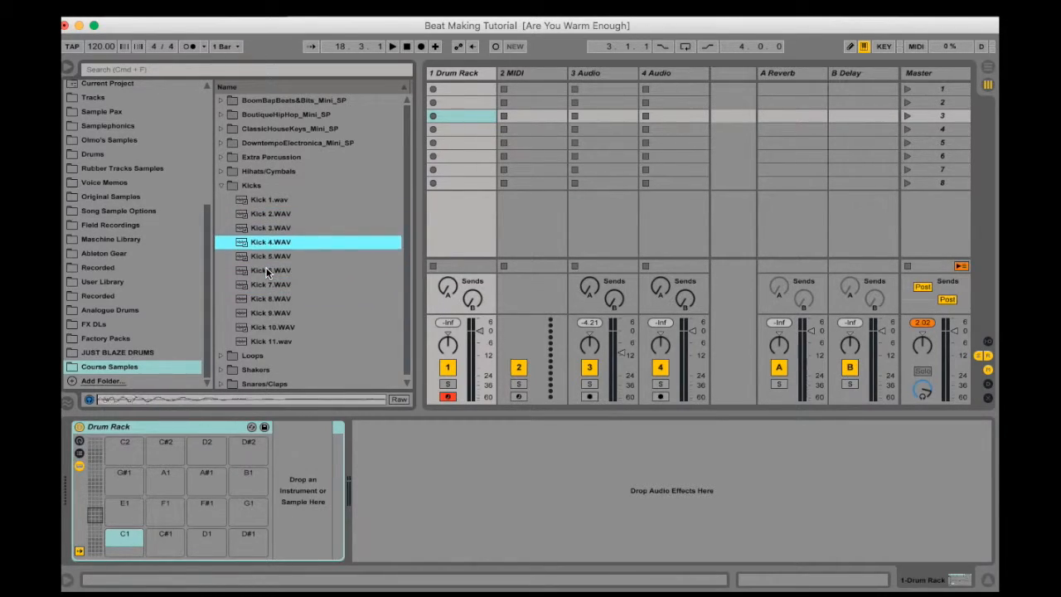
pyautogui.click(265, 271)
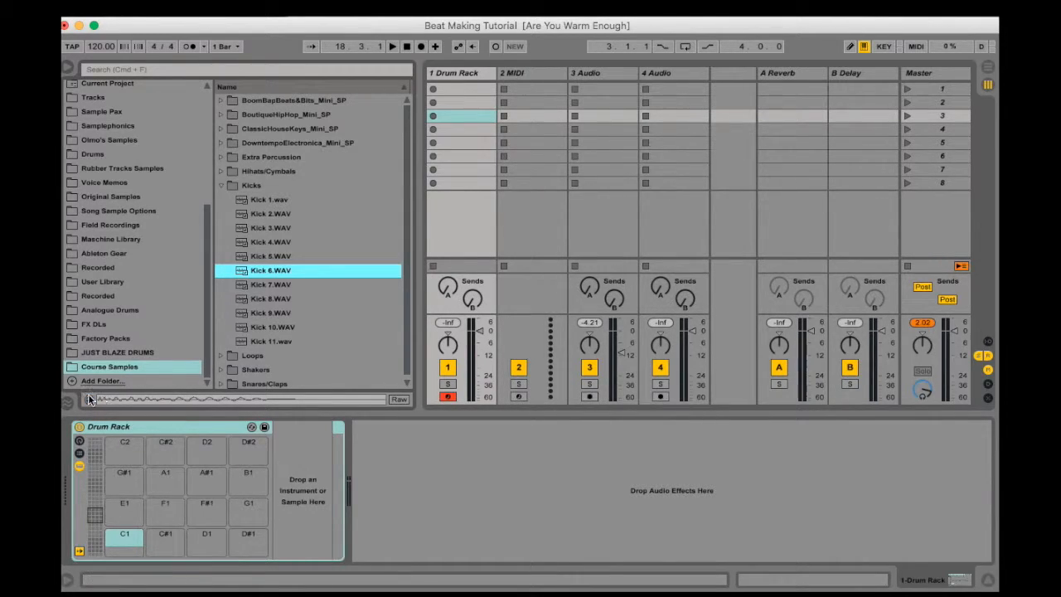
pyautogui.click(270, 312)
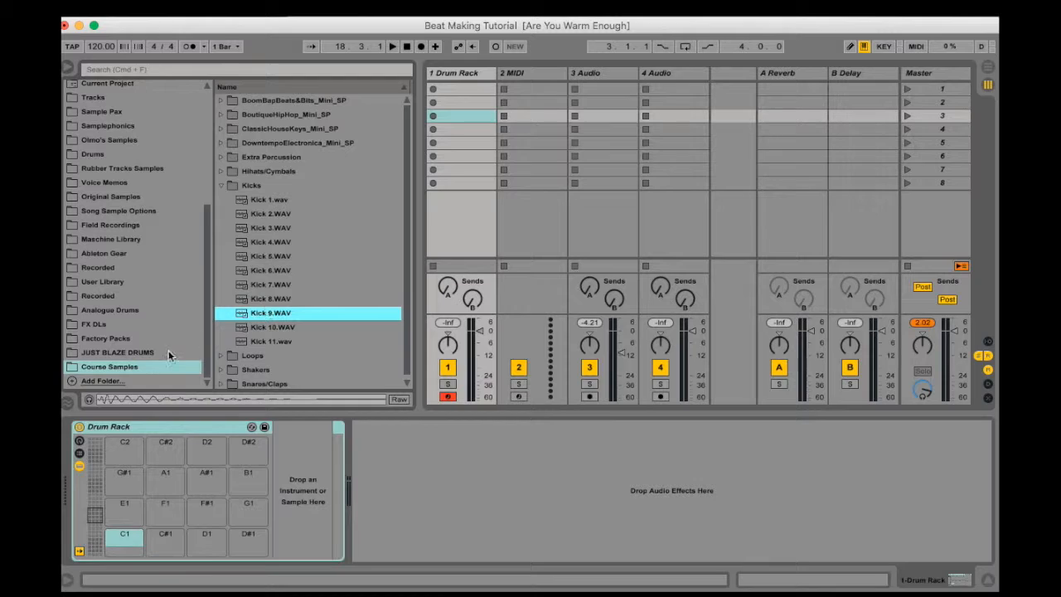
# Step through the first kick samples and the neighbouring folders in Course Samples, collapsing the Kicks folder
pyautogui.click(254, 202)
pyautogui.press('Up')
pyautogui.press('Up')
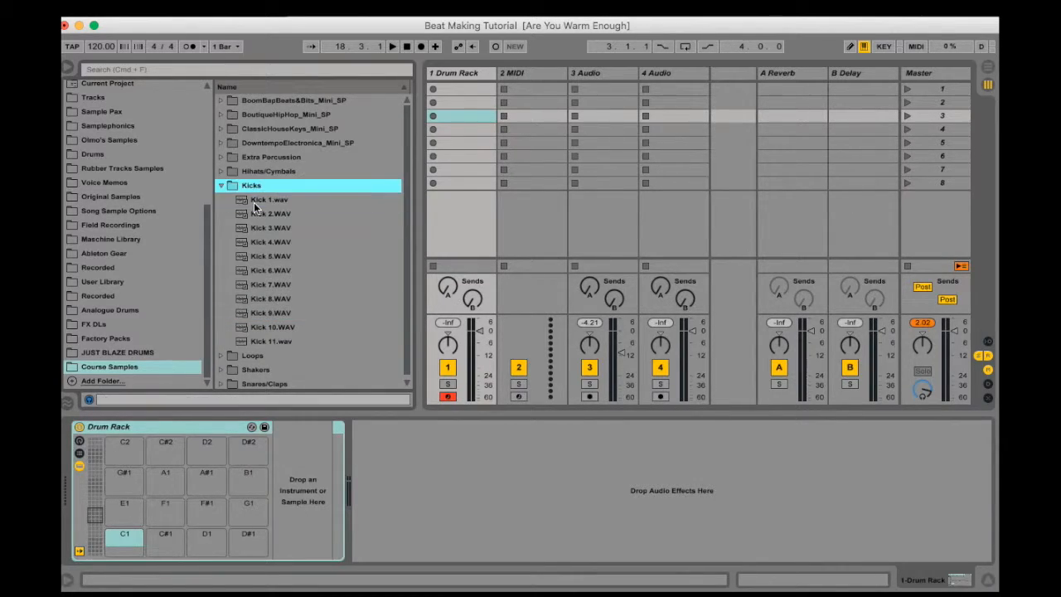
pyautogui.press('Right')
pyautogui.press('Down')
pyautogui.press('Down')
pyautogui.press('Down')
pyautogui.press('Down')
pyautogui.press('Down')
pyautogui.press('Up')
pyautogui.press('Up')
pyautogui.press('Up')
pyautogui.press('Up')
pyautogui.press('Up')
pyautogui.press('Left')
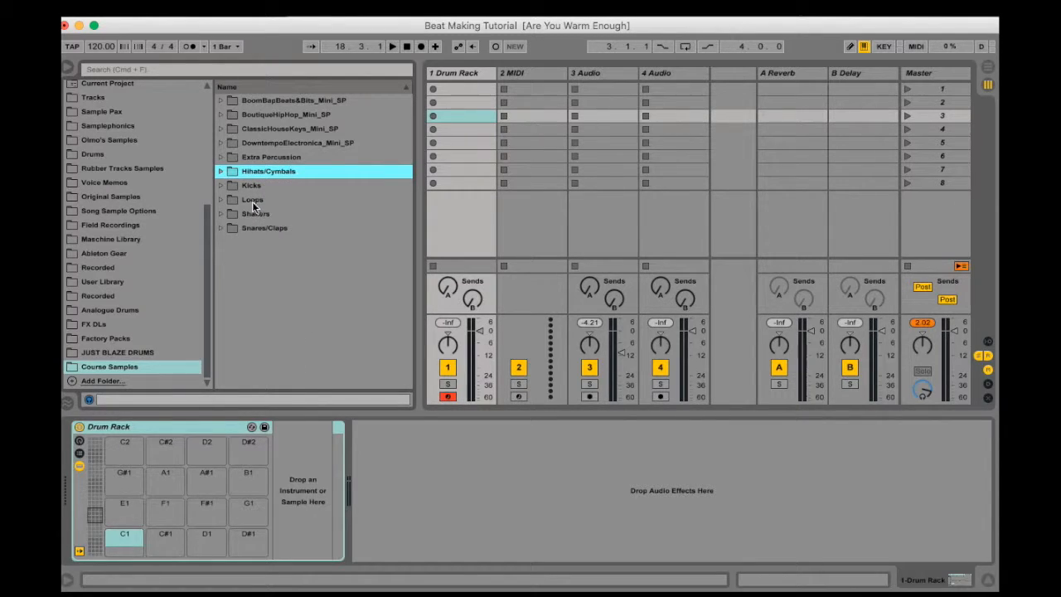
# Load Kick 9, Kick 5, Kick 4 and Kick 2 onto Drum Rack pads C1, C#1, D1 and D#1
pyautogui.click(223, 183)
pyautogui.click(271, 328)
pyautogui.click(274, 313)
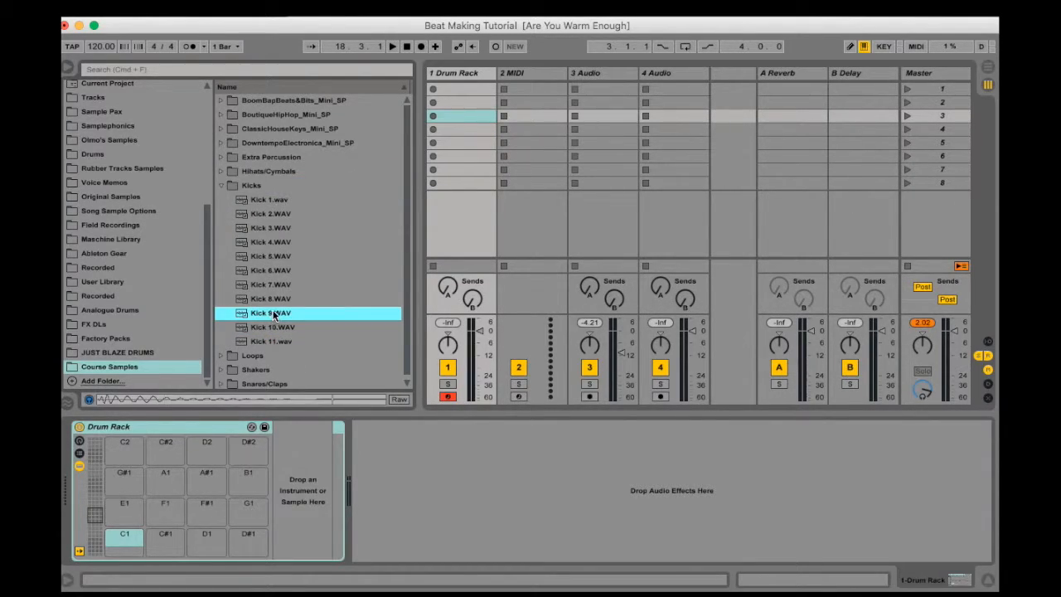
pyautogui.moveTo(266, 313); pyautogui.dragTo(125, 547)
pyautogui.moveTo(271, 257); pyautogui.dragTo(165, 537)
pyautogui.moveTo(271, 242); pyautogui.dragTo(208, 547)
pyautogui.moveTo(261, 214); pyautogui.dragTo(247, 543)
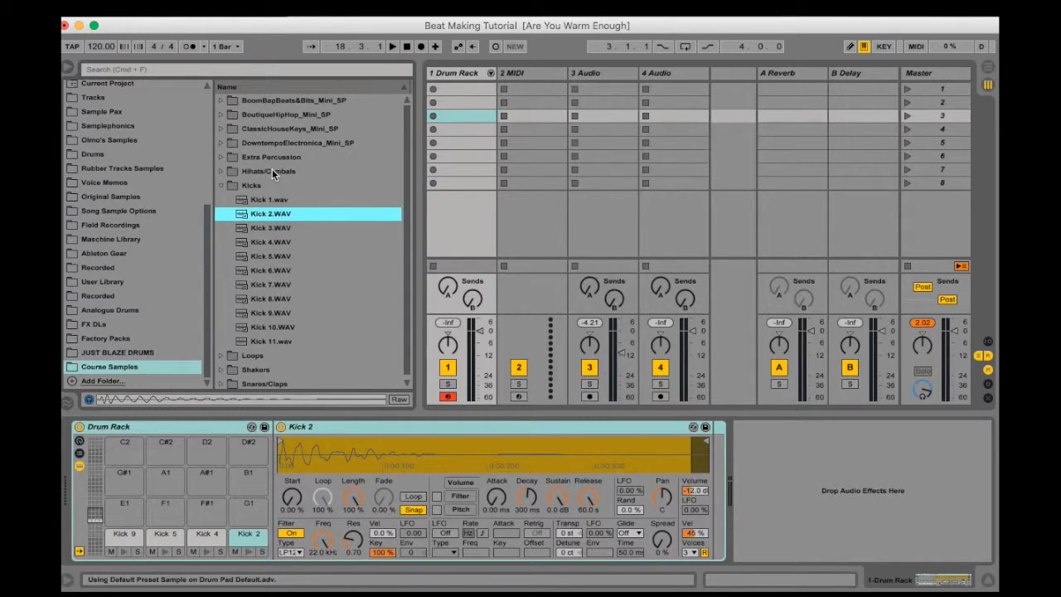
# Load Closed Hat 2, Closed Hat 4, Closed Hat 6 and Realistic Half Open HH from Hihats/Cymbals onto pads E1, F1, F#1 and G1
pyautogui.click(220, 185)
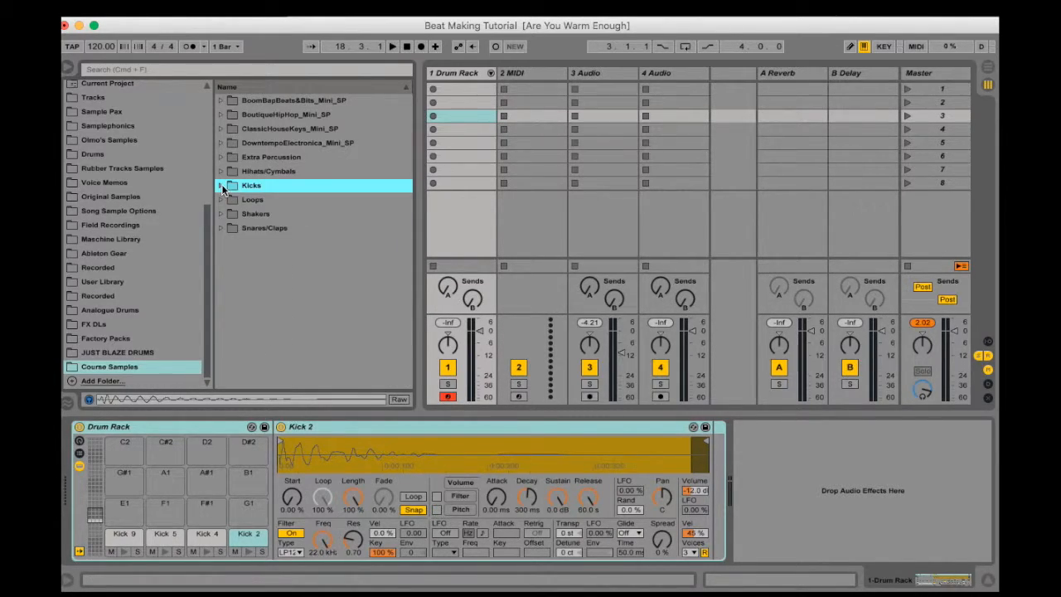
pyautogui.click(220, 172)
pyautogui.moveTo(283, 189); pyautogui.dragTo(124, 506)
pyautogui.moveTo(288, 214); pyautogui.dragTo(206, 505)
pyautogui.moveTo(280, 242); pyautogui.dragTo(203, 506)
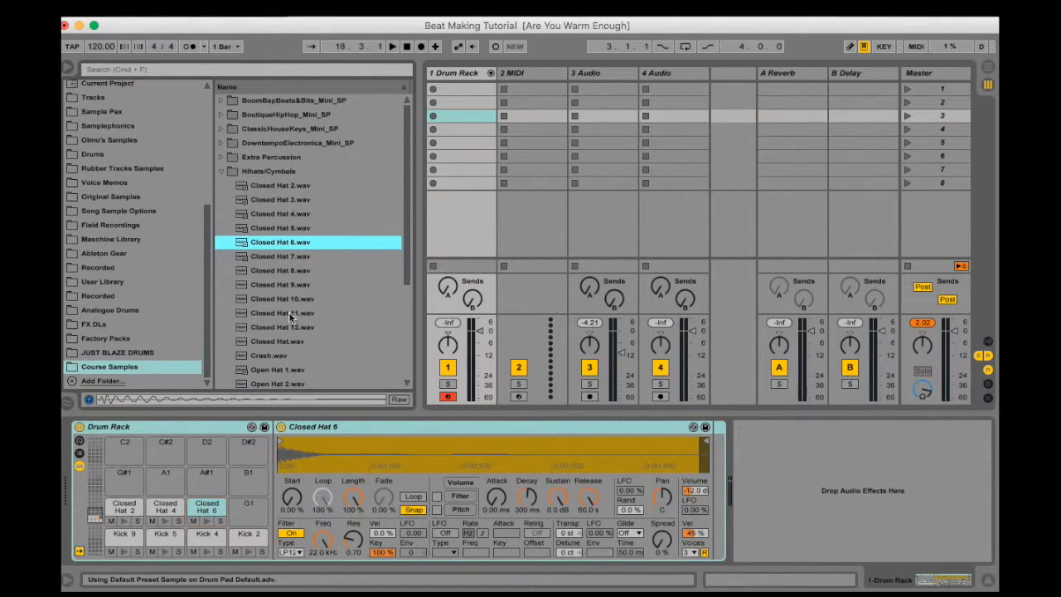
pyautogui.scroll(-4, 276, 310)
pyautogui.moveTo(298, 300); pyautogui.dragTo(244, 509)
pyautogui.scroll(3, 291, 176)
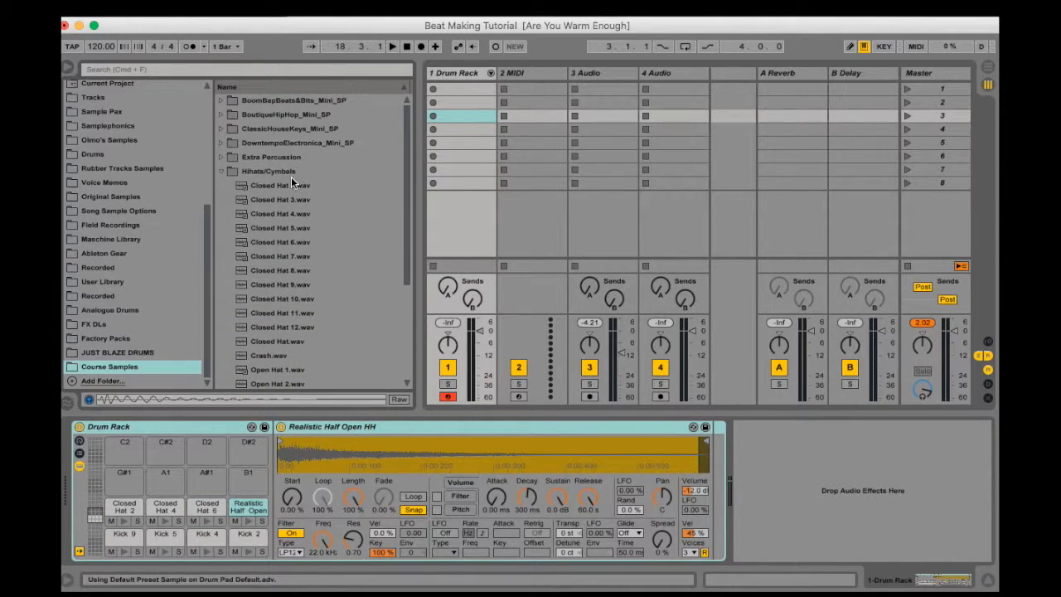
# Load Bongo 1, Bongo 5, Djembe and Indian Dholak from Extra Percussion onto pads G#1, A1, A#1 and B1
pyautogui.click(231, 171)
pyautogui.click(221, 157)
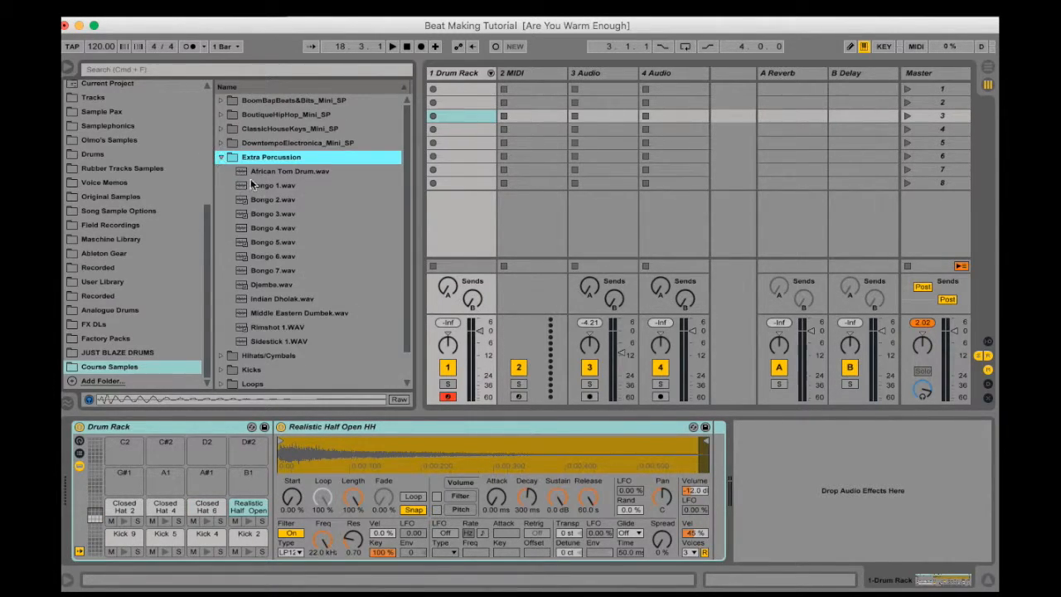
pyautogui.moveTo(261, 186); pyautogui.dragTo(124, 477)
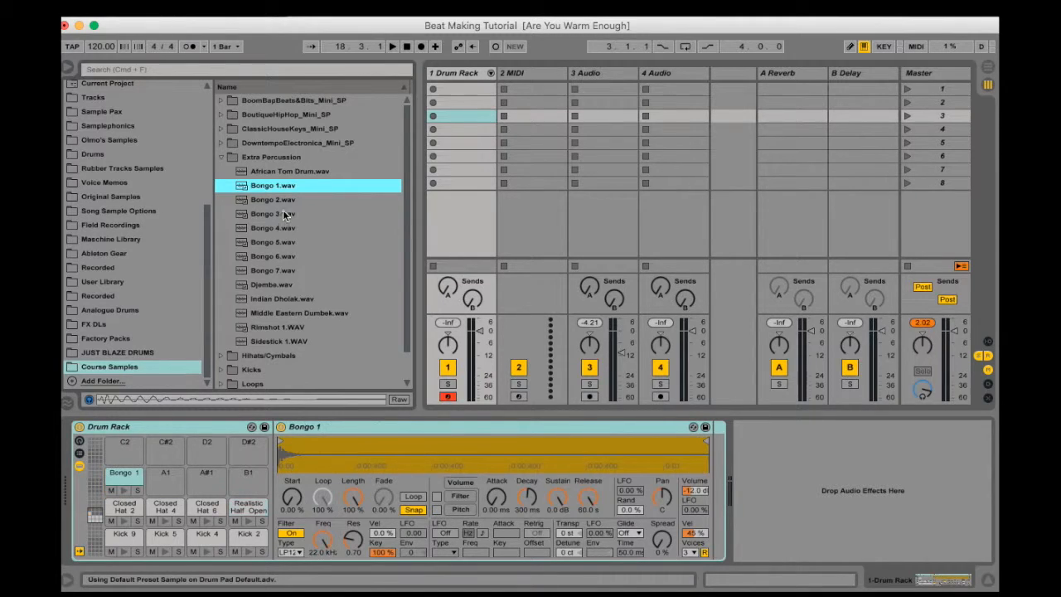
pyautogui.click(265, 171)
pyautogui.click(262, 253)
pyautogui.click(276, 243)
pyautogui.moveTo(277, 242); pyautogui.dragTo(152, 492)
pyautogui.click(270, 285)
pyautogui.moveTo(273, 286); pyautogui.dragTo(244, 481)
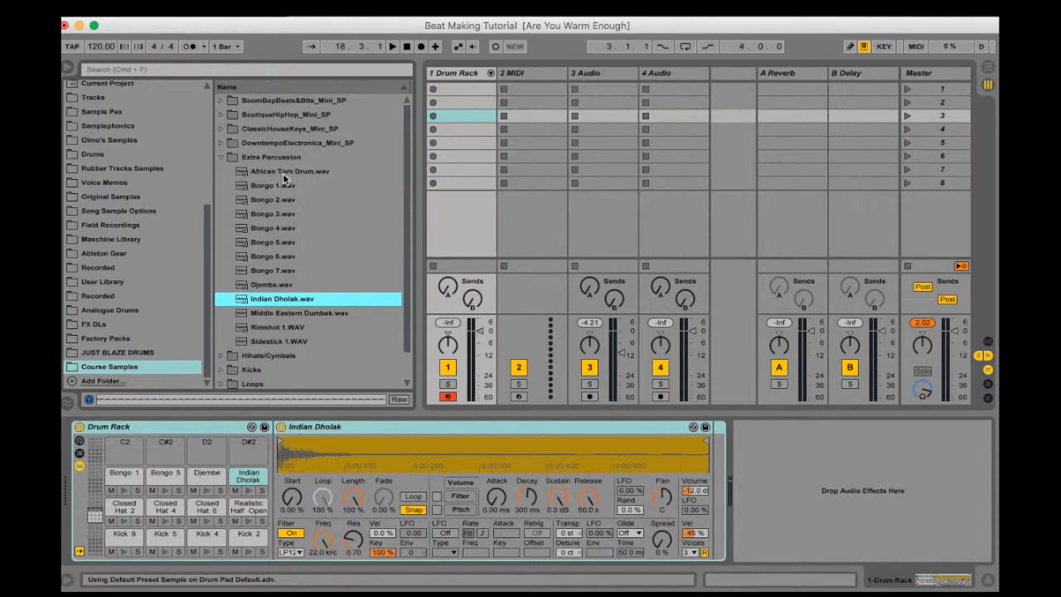
# Audition the claps in the Snares/Claps folder and load Clap 3 onto pad C2
pyautogui.click(220, 156)
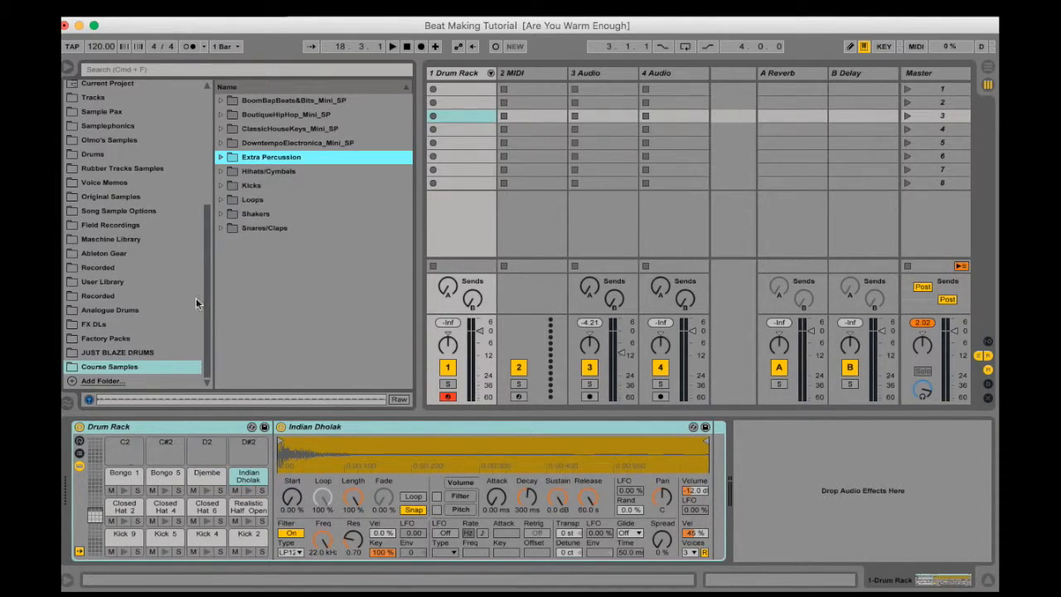
pyautogui.click(221, 226)
pyautogui.click(262, 254)
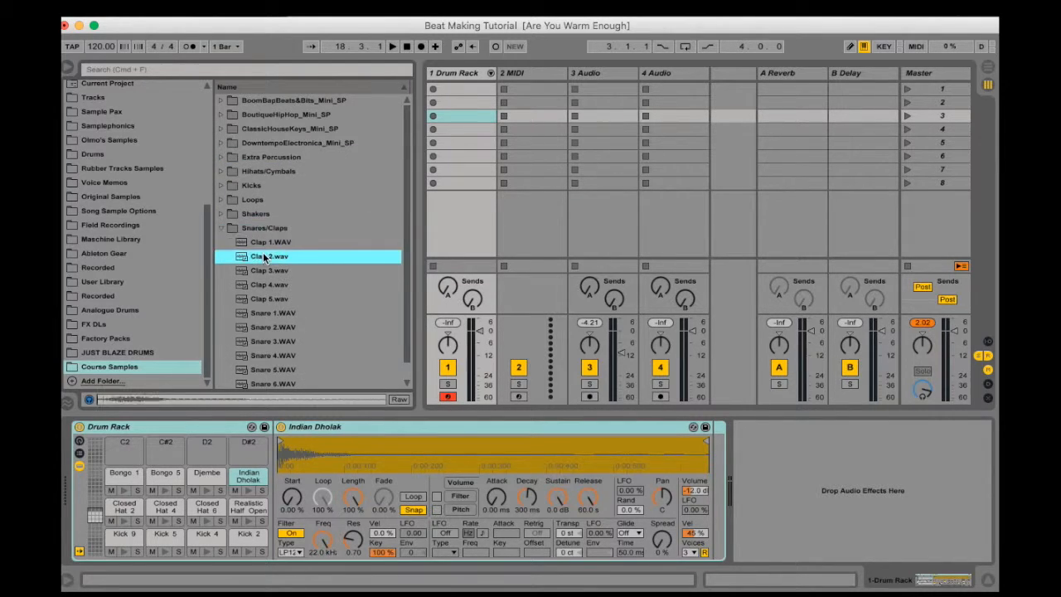
pyautogui.press('Down')
pyautogui.moveTo(267, 270); pyautogui.dragTo(123, 447)
# Audition the snares and load Snare 6 and Snare 1 onto pads C#2 and D2
pyautogui.click(287, 329)
pyautogui.press('Down')
pyautogui.press('Down')
pyautogui.press('Down')
pyautogui.press('Down')
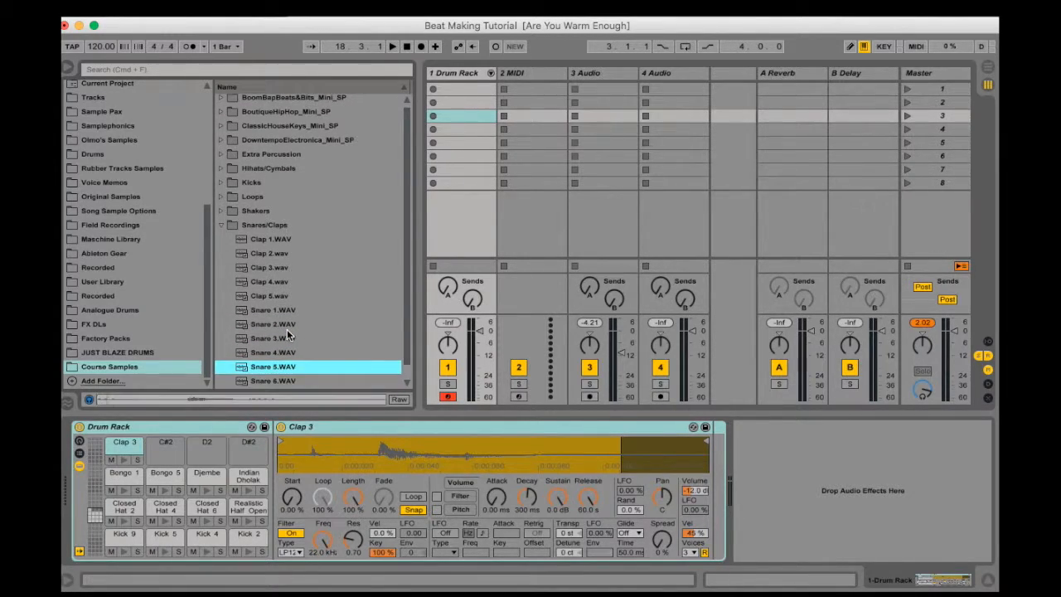
pyautogui.moveTo(275, 382); pyautogui.dragTo(165, 448)
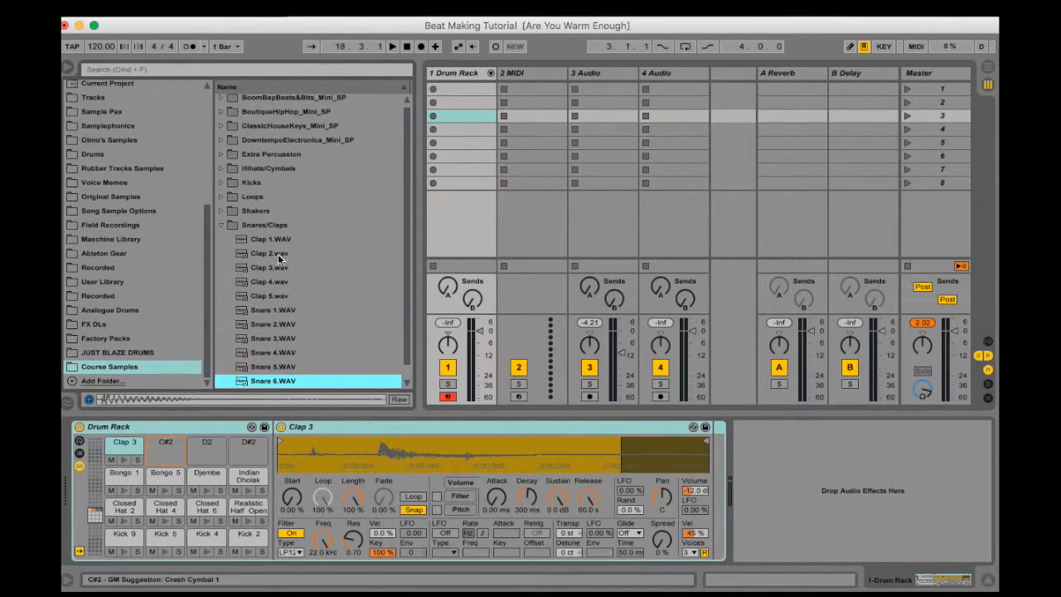
pyautogui.press('Down')
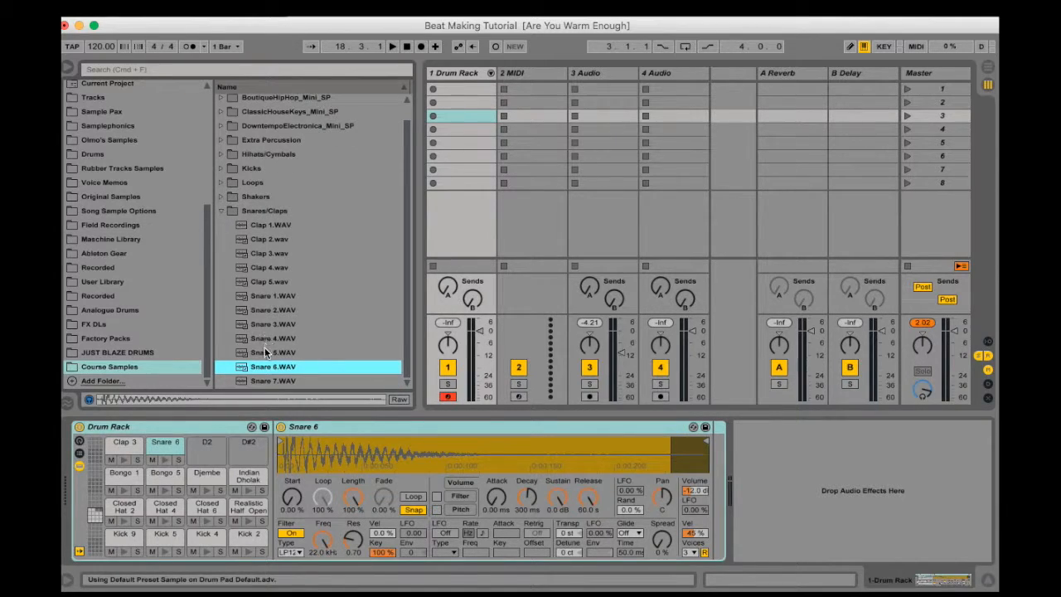
pyautogui.moveTo(275, 296); pyautogui.dragTo(209, 439)
# Load Shaker 1 from the Shakers folder onto Drum Rack pad D#2
pyautogui.click(222, 197)
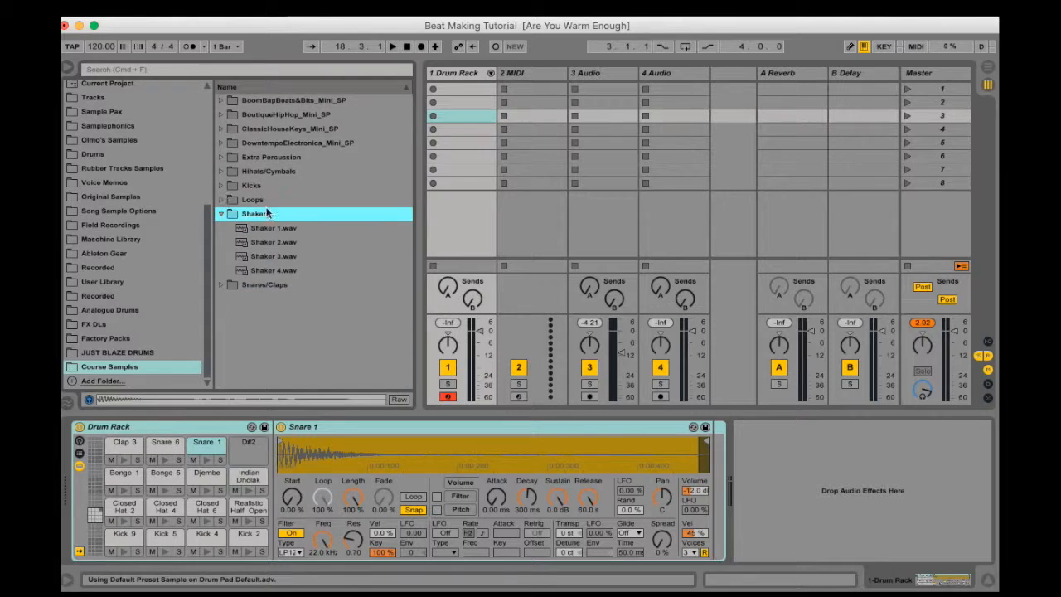
pyautogui.click(273, 229)
pyautogui.moveTo(274, 235); pyautogui.dragTo(250, 446)
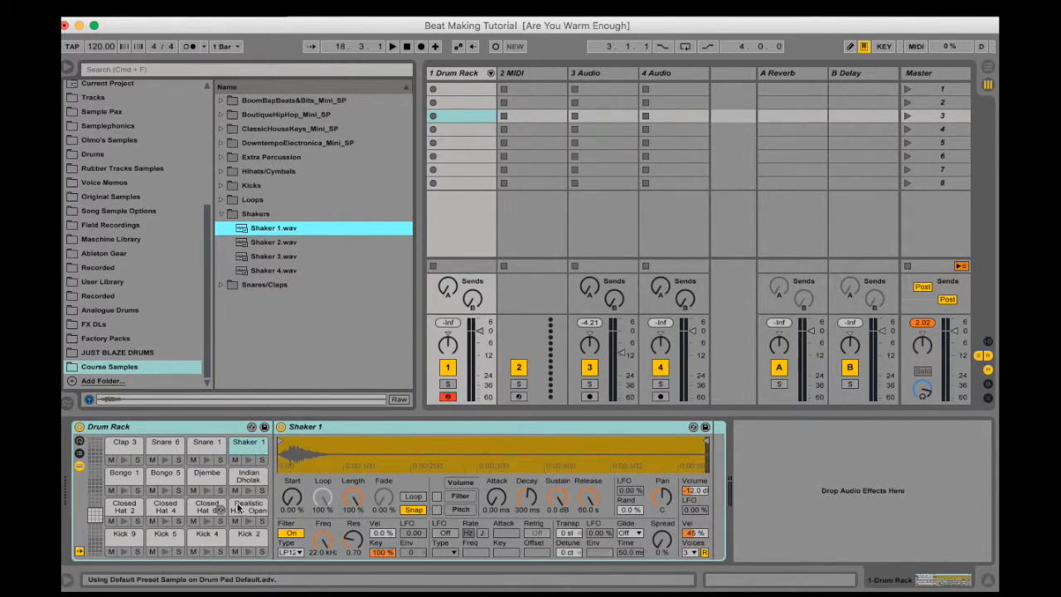
# Look through the Drum Rack's higher pad ranges and return to the loaded pads C1 to D#2
pyautogui.click(94, 519)
pyautogui.scroll(10, 95, 510)
pyautogui.scroll(-12, 93, 507)
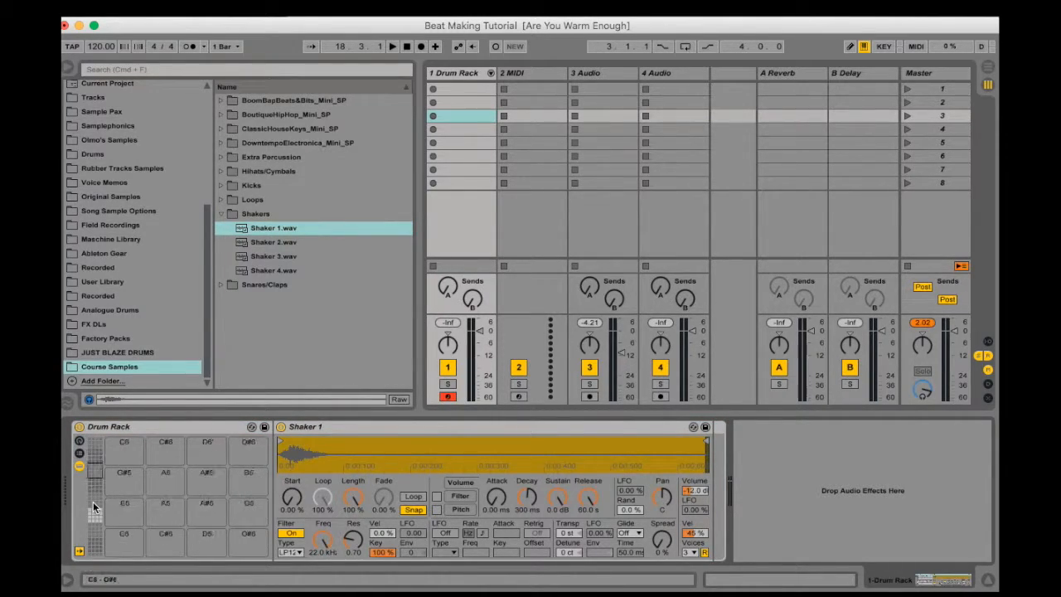
pyautogui.scroll(8, 93, 508)
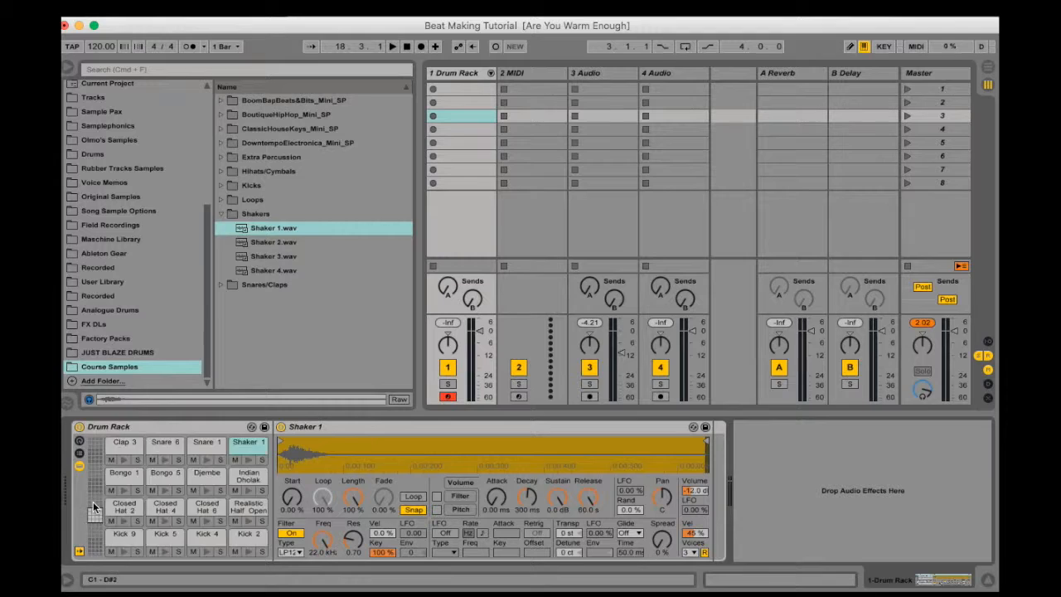
pyautogui.scroll(8, 93, 507)
pyautogui.scroll(-8, 94, 507)
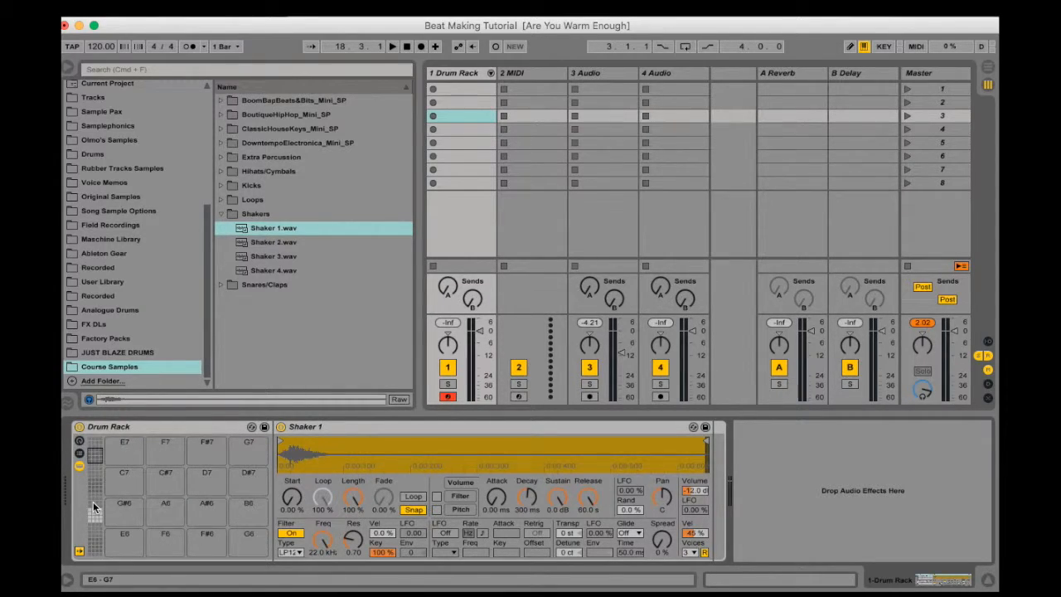
pyautogui.scroll(-2, 94, 507)
pyautogui.scroll(-2, 94, 514)
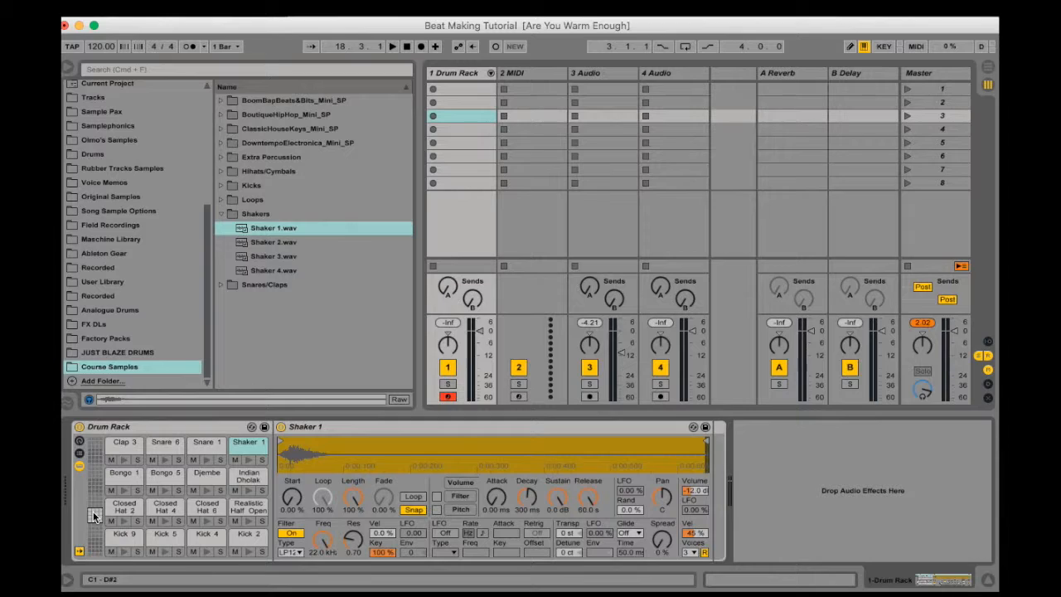
# Create an empty MIDI clip in the Drum Rack track's first slot and enlarge the note editor to show the drum rows
pyautogui.click(440, 90)
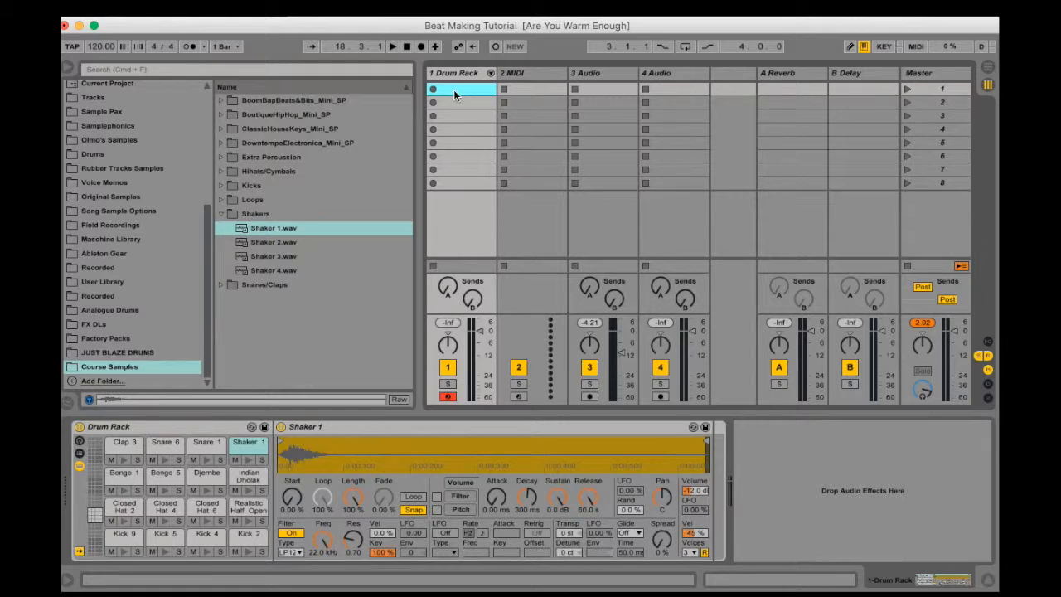
pyautogui.doubleClick(453, 89)
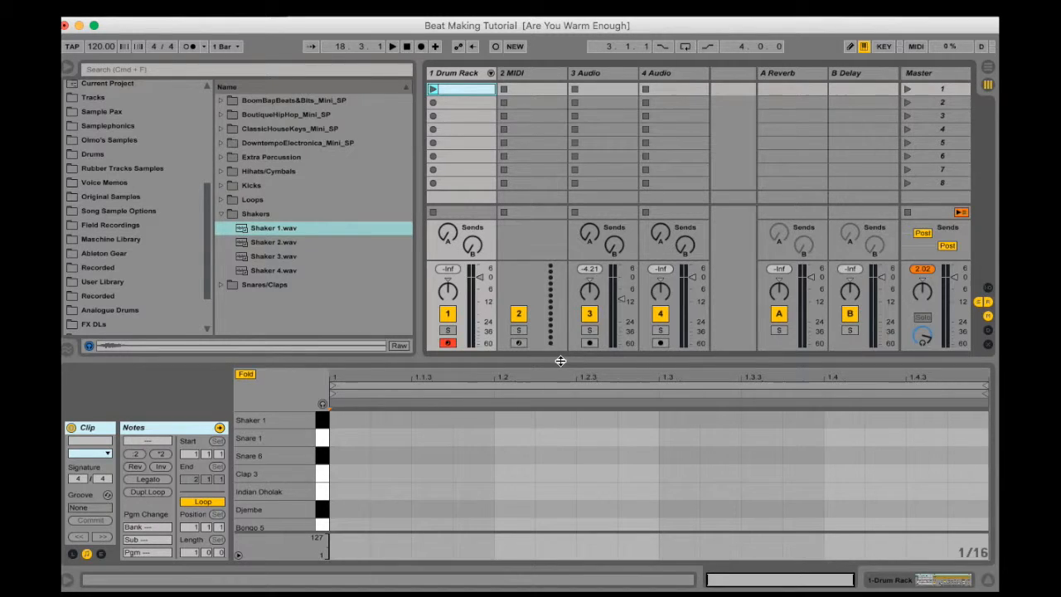
pyautogui.moveTo(561, 361); pyautogui.dragTo(561, 315)
pyautogui.moveTo(556, 253); pyautogui.dragTo(552, 239)
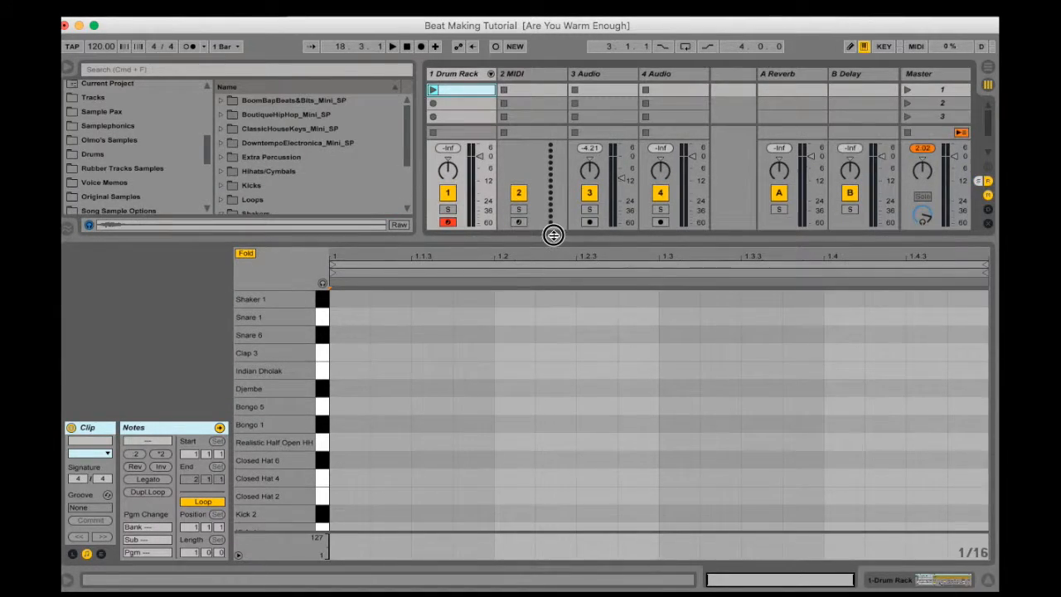
pyautogui.scroll(-3, 345, 390)
pyautogui.scroll(3, 345, 390)
pyautogui.scroll(-3, 345, 390)
pyautogui.scroll(3, 345, 390)
pyautogui.scroll(-3, 346, 390)
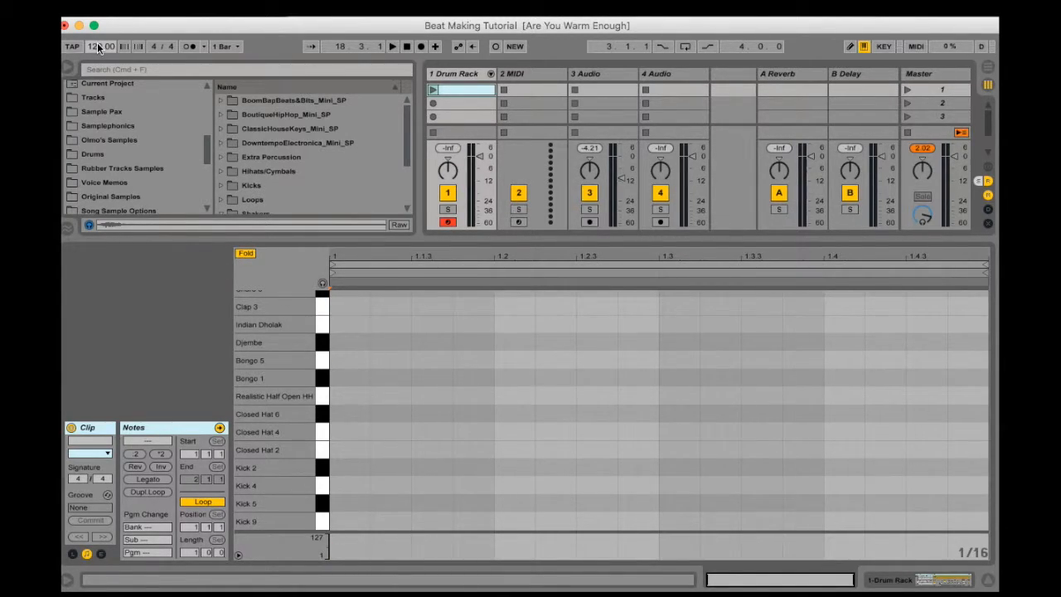
pyautogui.moveTo(97, 43); pyautogui.dragTo(97, 33)
# Enter a one-beat Kick 9 note at 1.1.1, duplicate it onto the other three beats, and play the clip
pyautogui.doubleClick(345, 521)
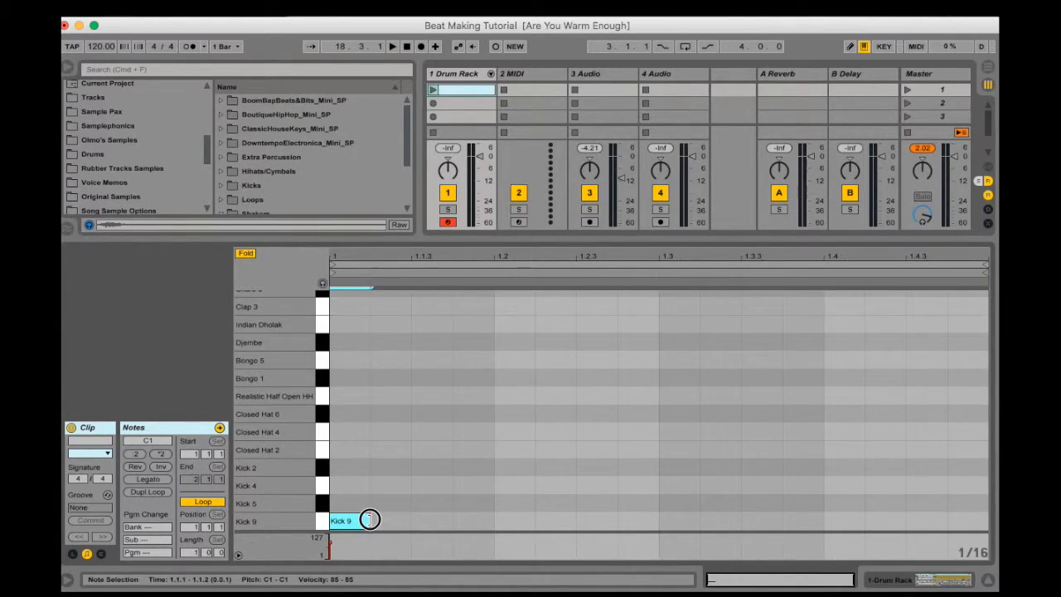
pyautogui.moveTo(368, 521); pyautogui.dragTo(398, 522)
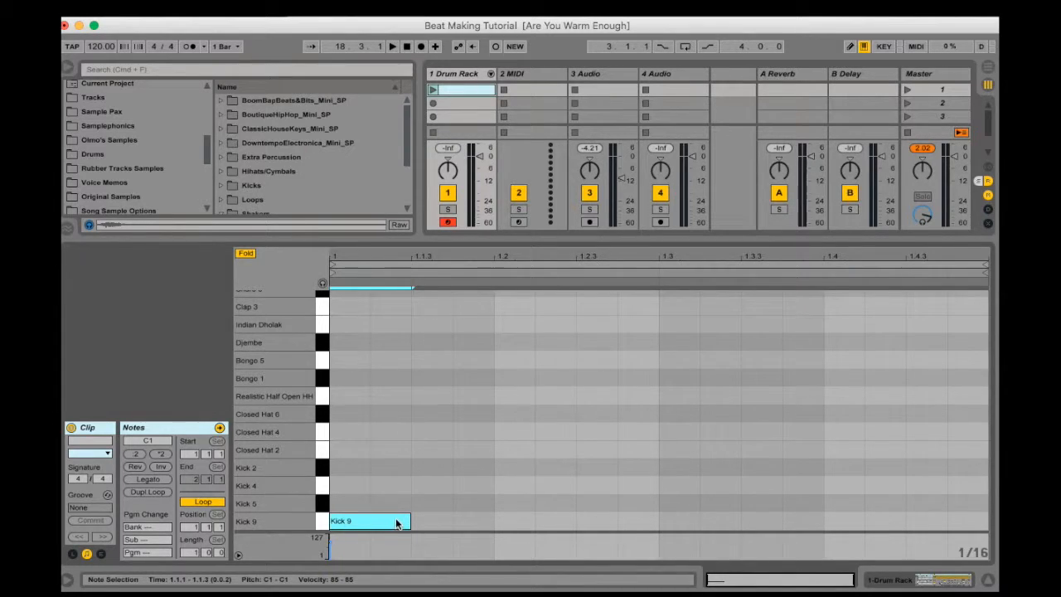
pyautogui.moveTo(409, 520); pyautogui.dragTo(494, 521)
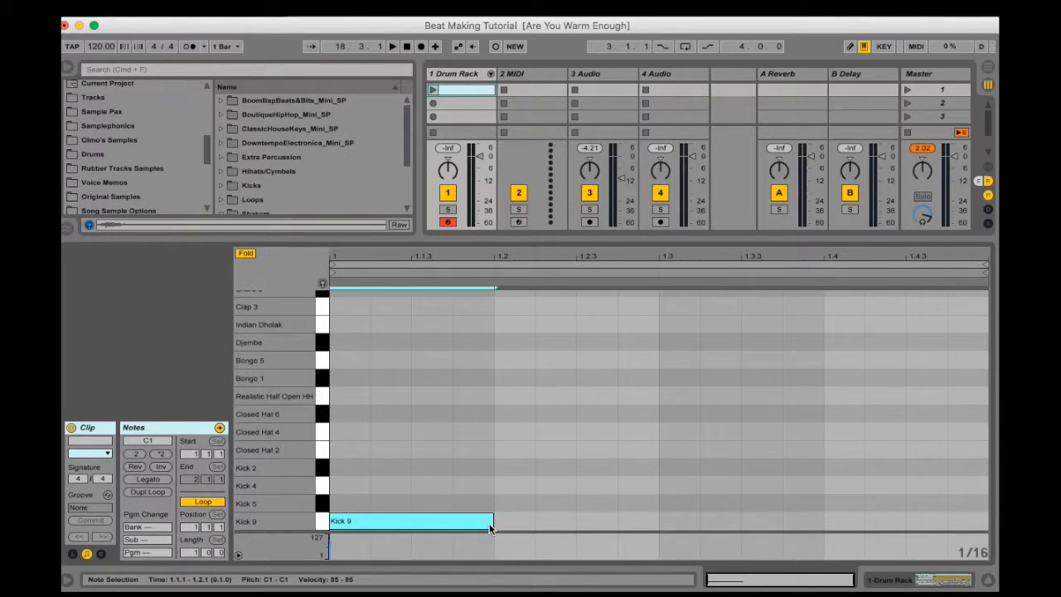
pyautogui.press('super+d')
pyautogui.press('super+d')
pyautogui.press('super+d')
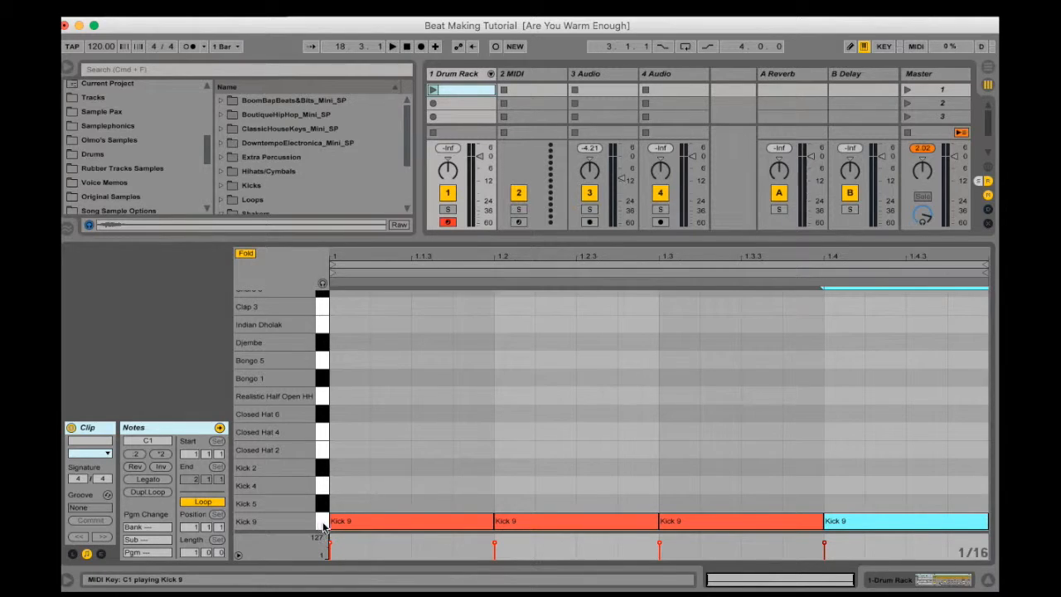
pyautogui.click(433, 90)
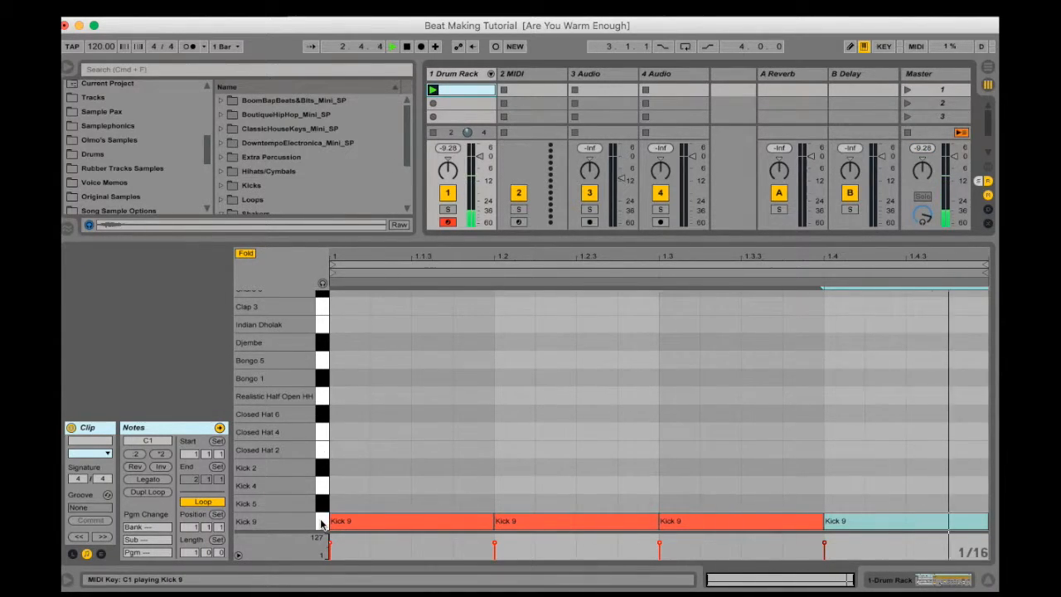
# Copy the four Kick 9 notes to the Kick 5 and Kick 4 rows and play the layered kicks
pyautogui.click(321, 521)
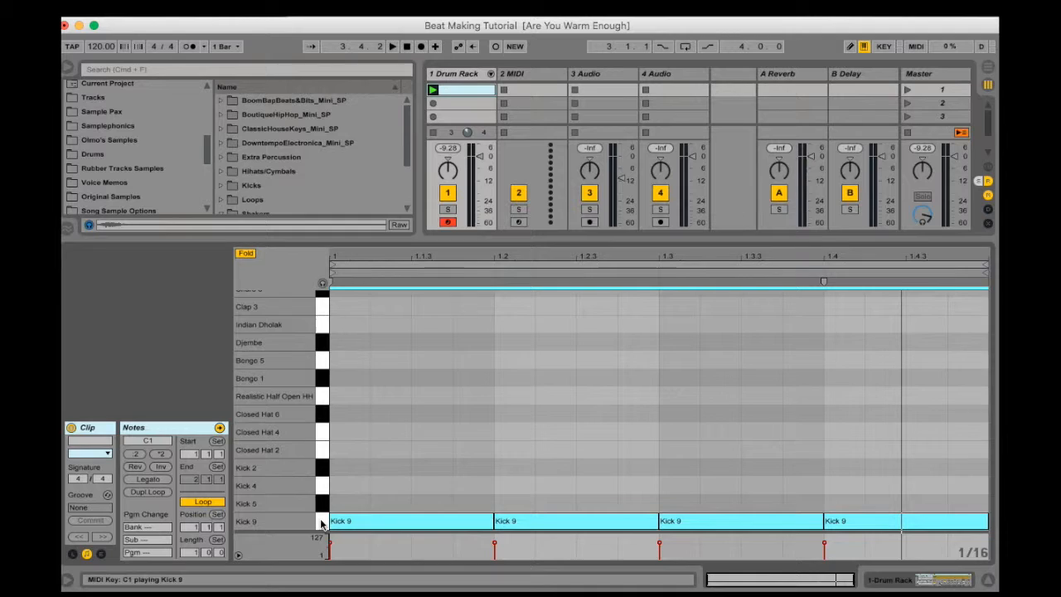
pyautogui.hotkey('alt', 'Up')
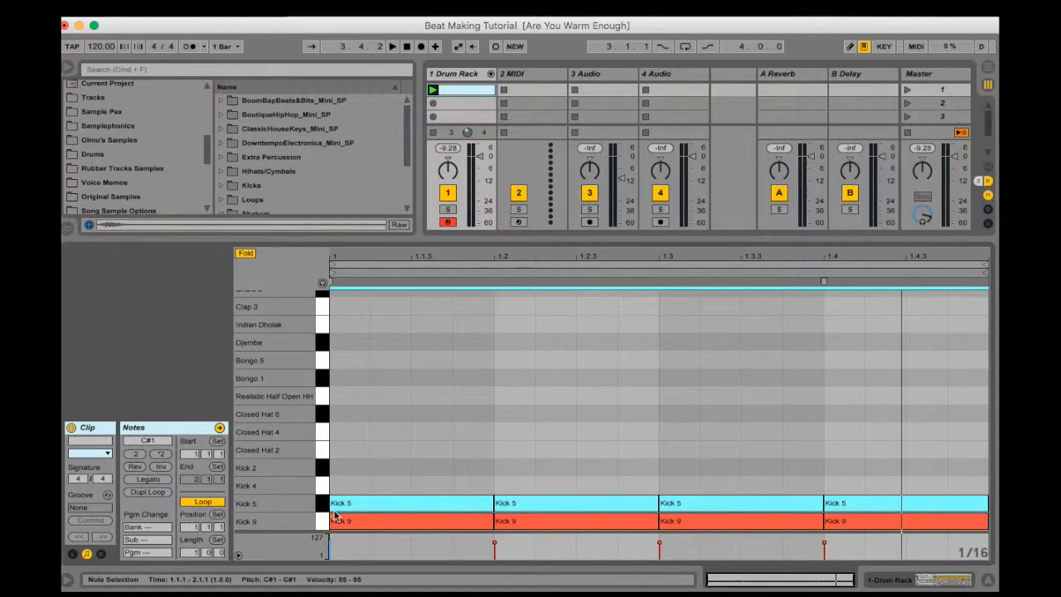
pyautogui.press('Up')
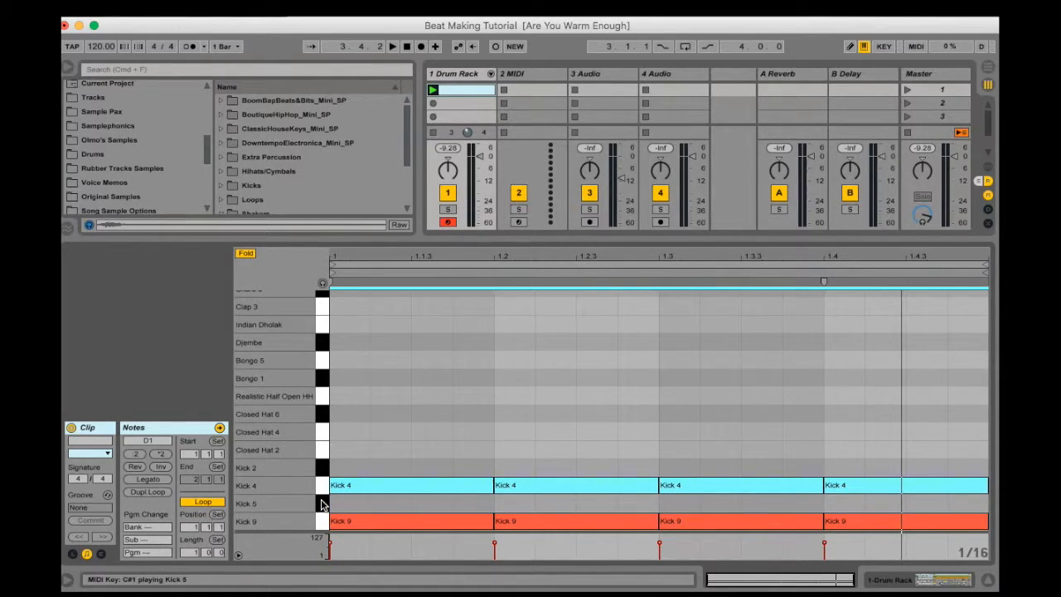
pyautogui.press('Up')
pyautogui.press('Down')
pyautogui.press('Down')
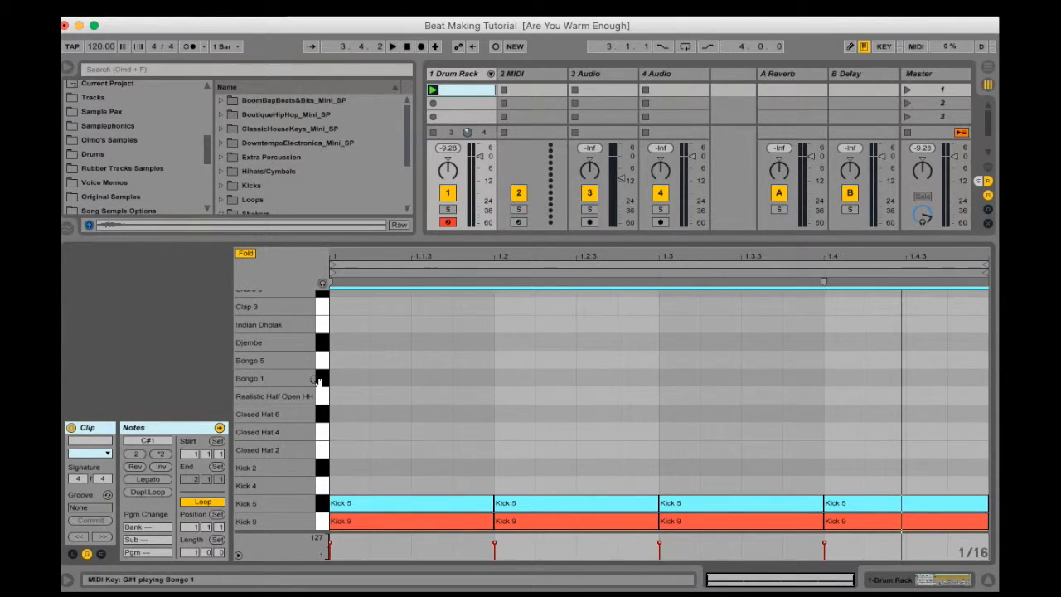
pyautogui.press('Up')
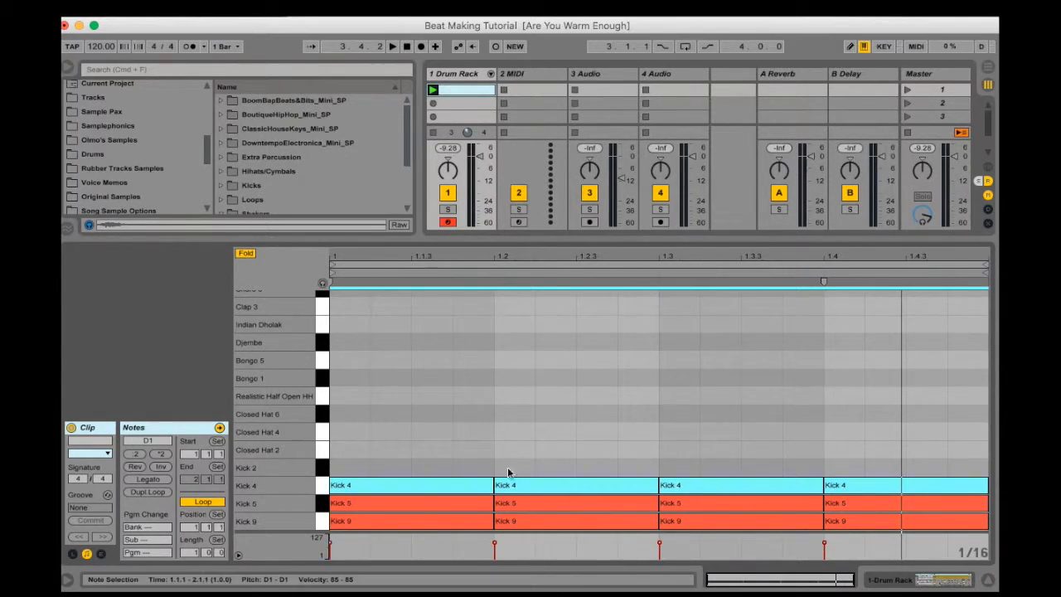
pyautogui.click(433, 91)
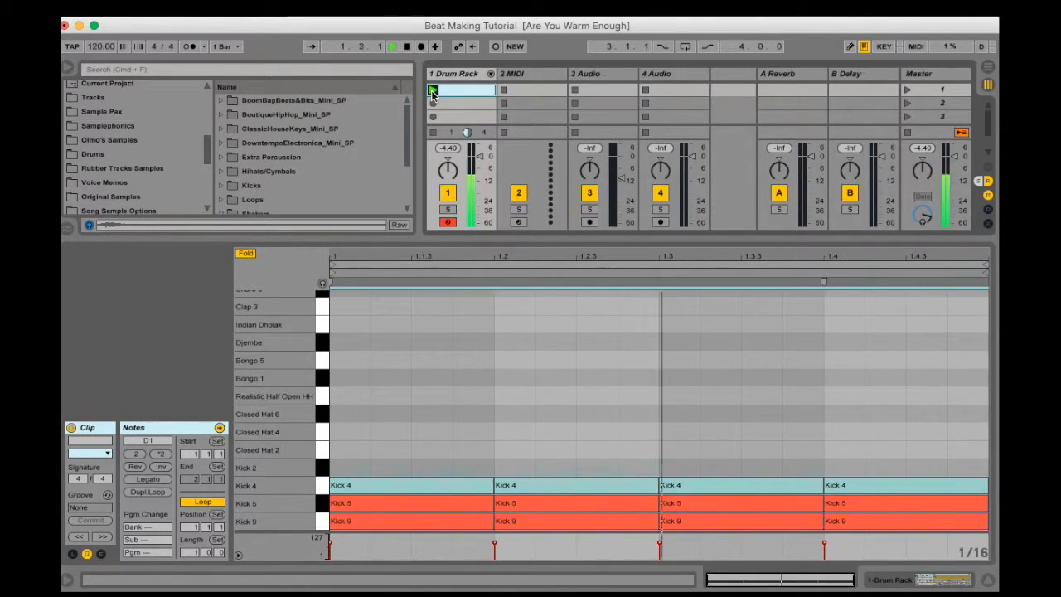
# Turn on note preview and move all Kick 4 notes up to the Kick 2 row
pyautogui.press('Down')
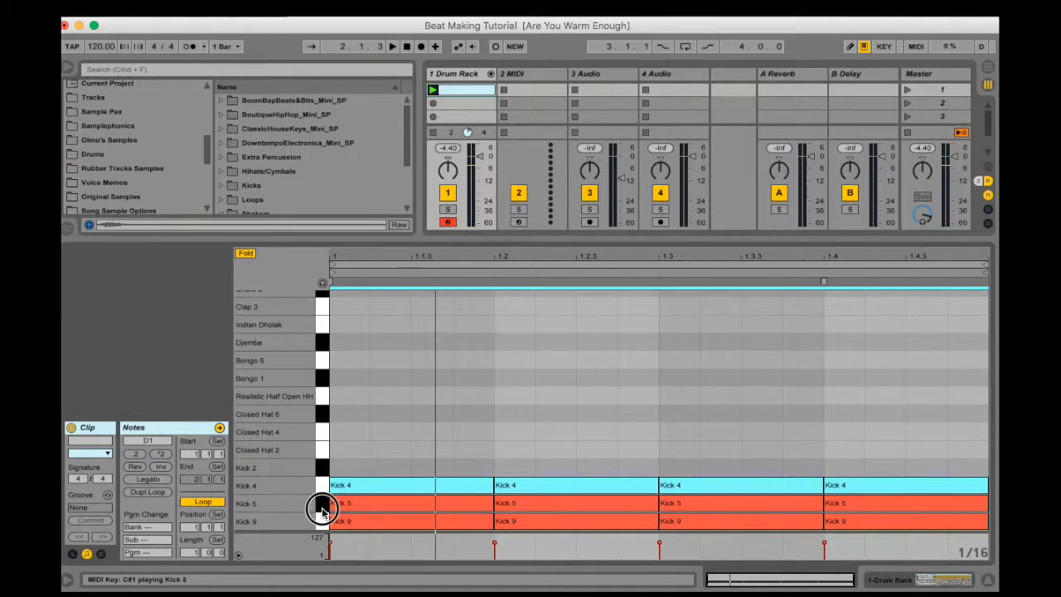
pyautogui.click(323, 283)
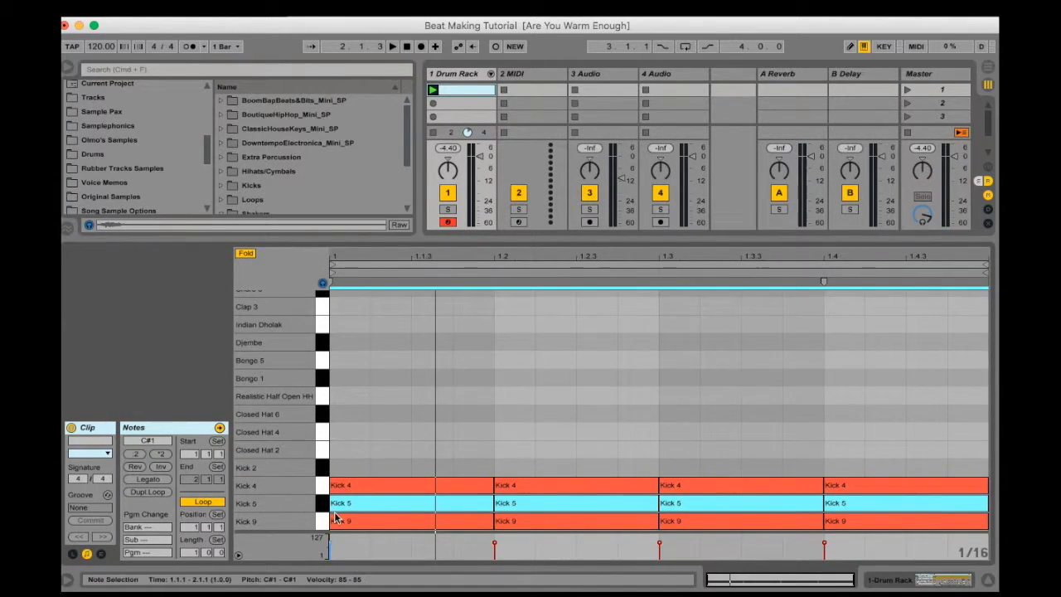
pyautogui.click(322, 484)
pyautogui.press('Up')
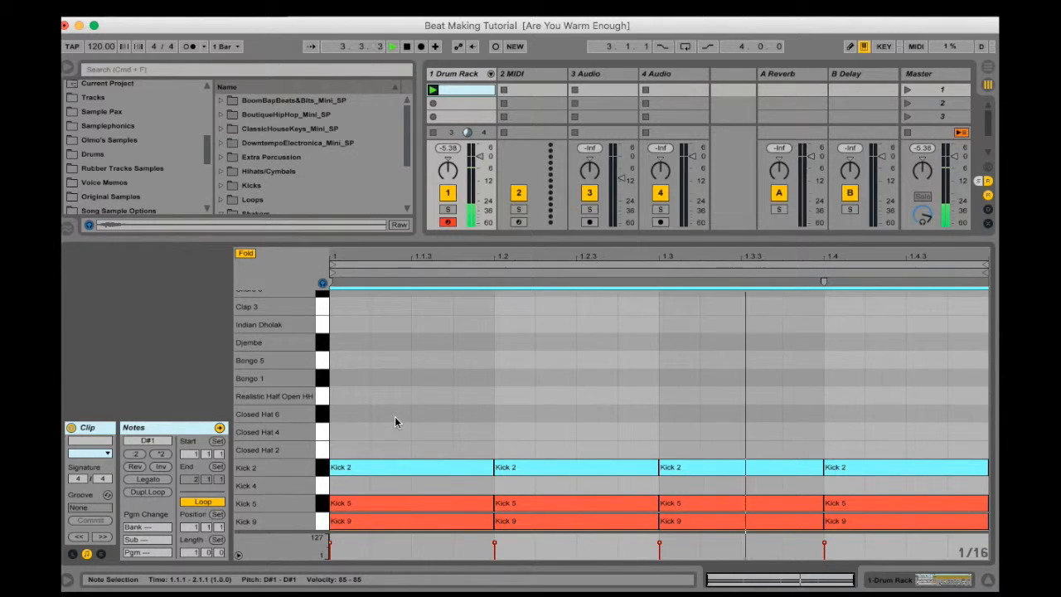
# Add a sixteenth-note Closed Hat 6 hit at 1.1.3 and duplicate its one-beat selection across the remaining three beats
pyautogui.doubleClick(429, 414)
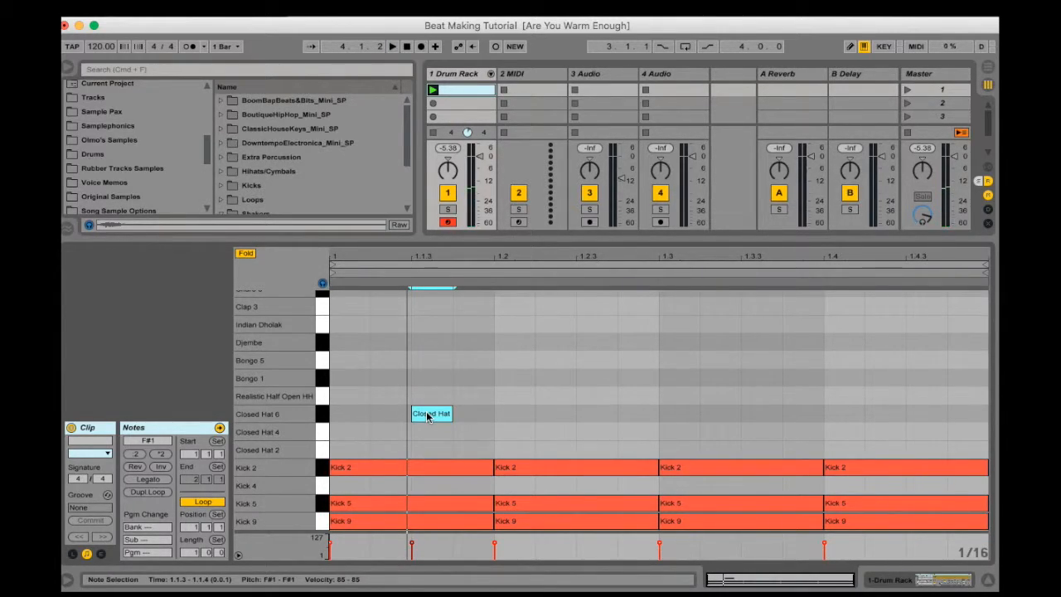
pyautogui.moveTo(335, 414); pyautogui.dragTo(481, 417)
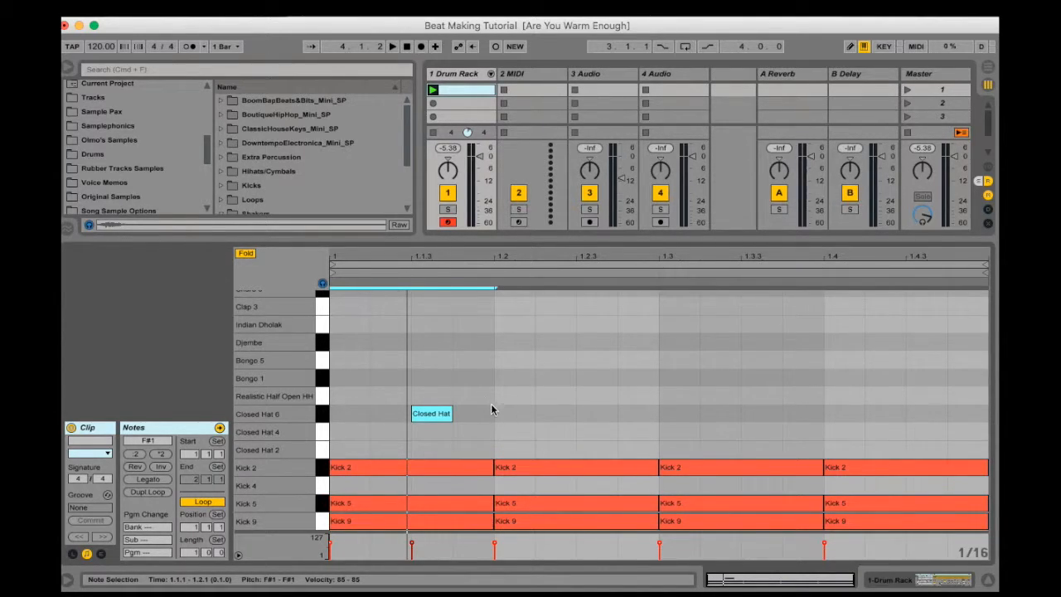
pyautogui.press('super+d')
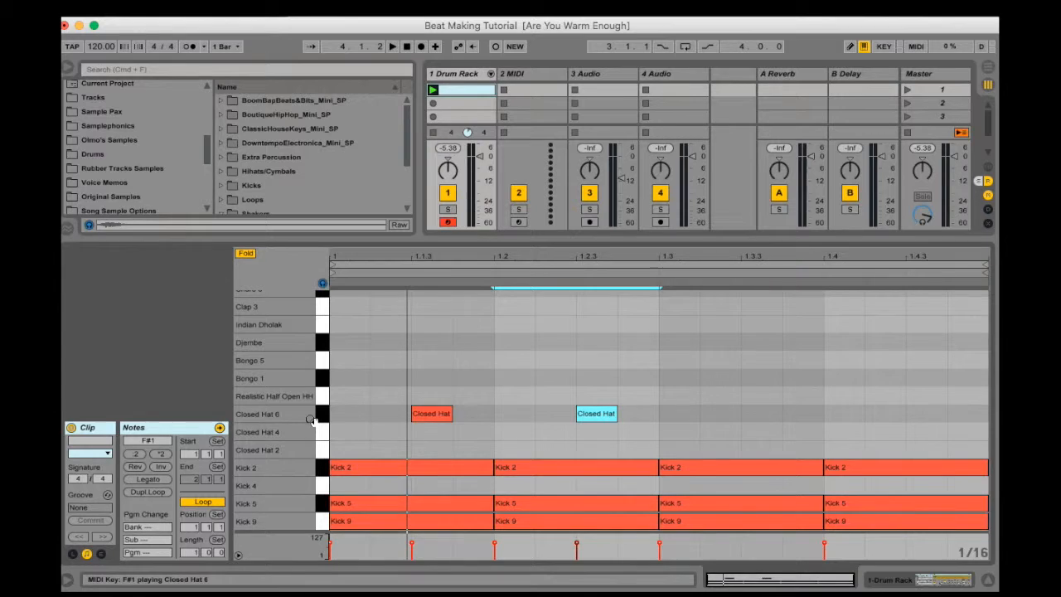
pyautogui.press('super+d')
pyautogui.press('super+d')
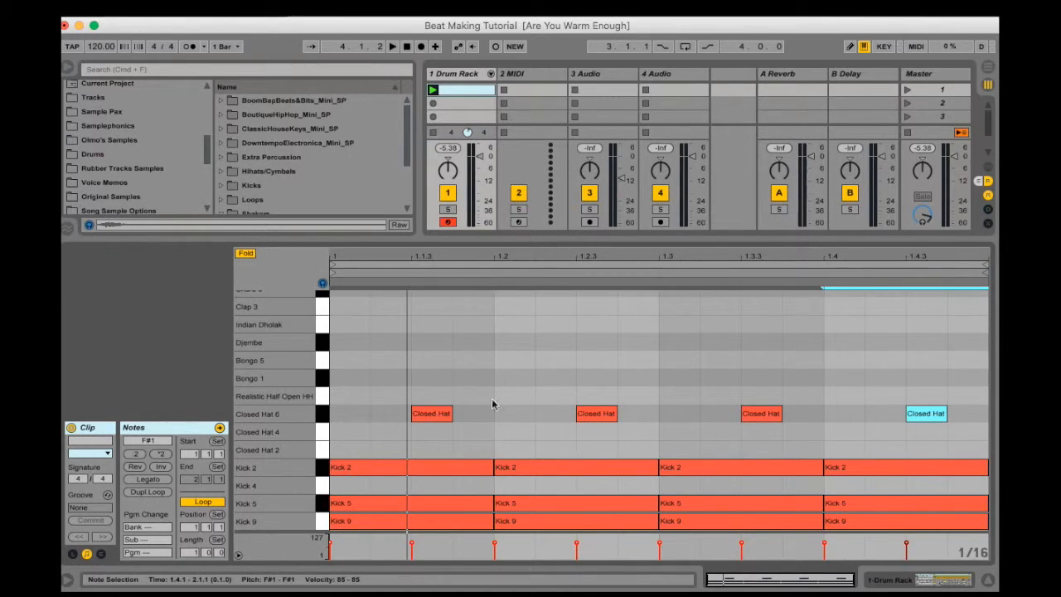
# Select the clip's whole one-bar loop and duplicate it to extend the pattern to two bars
pyautogui.click(662, 262)
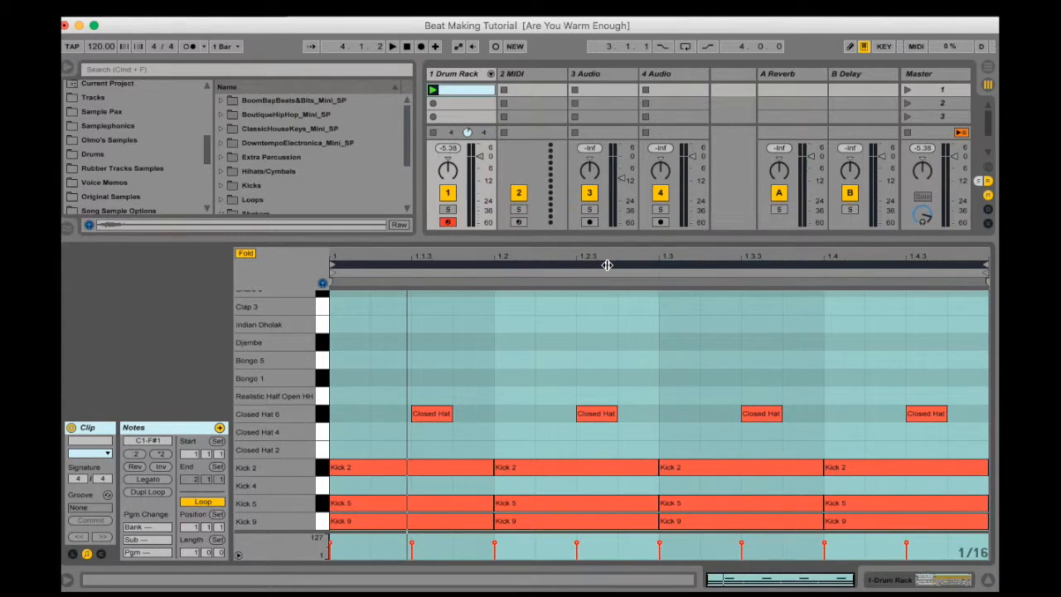
pyautogui.click(611, 383)
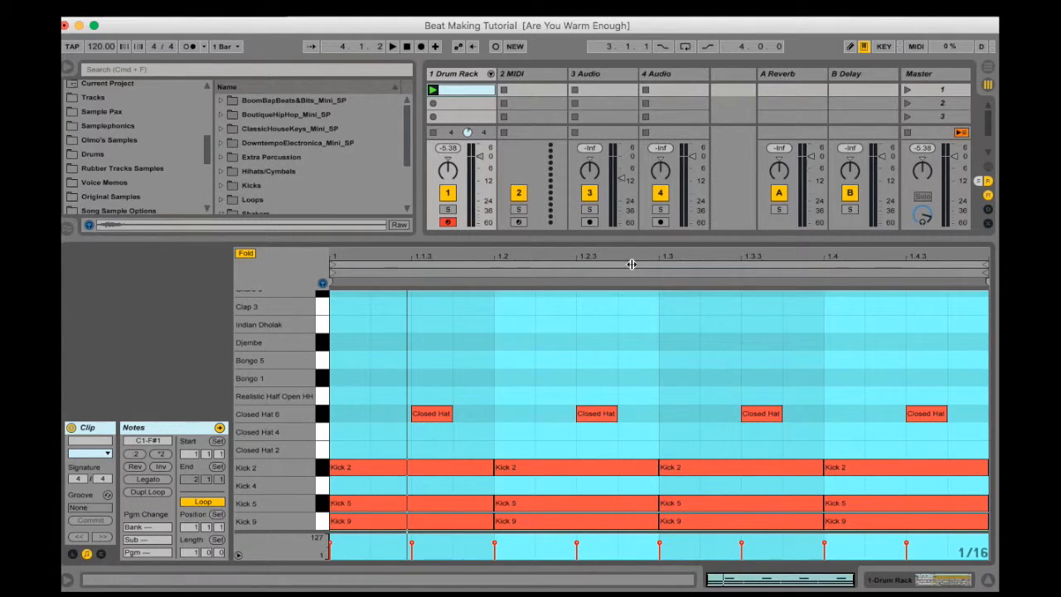
pyautogui.click(659, 265)
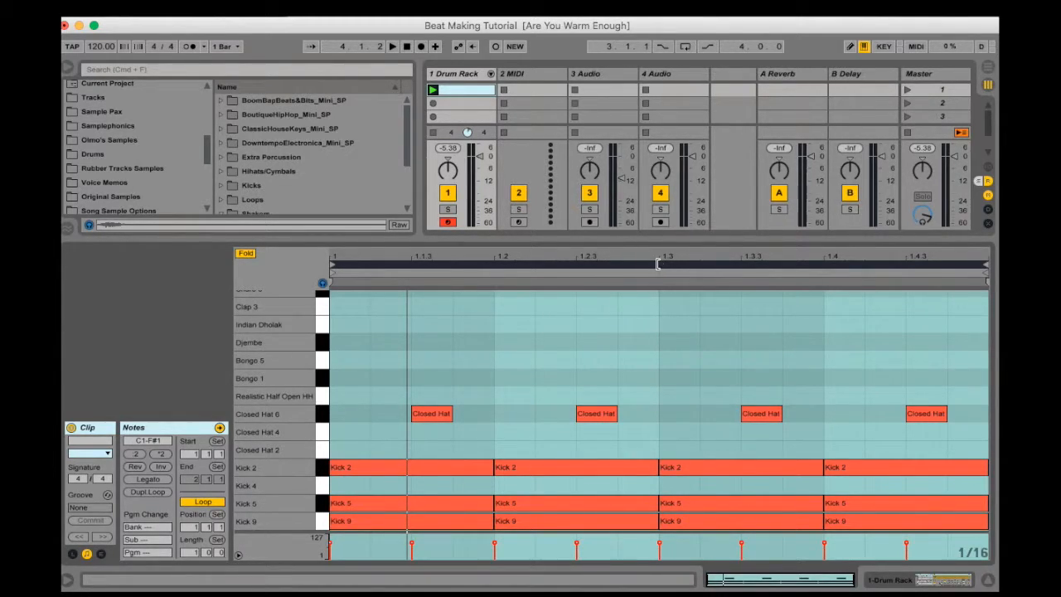
pyautogui.press('super+d')
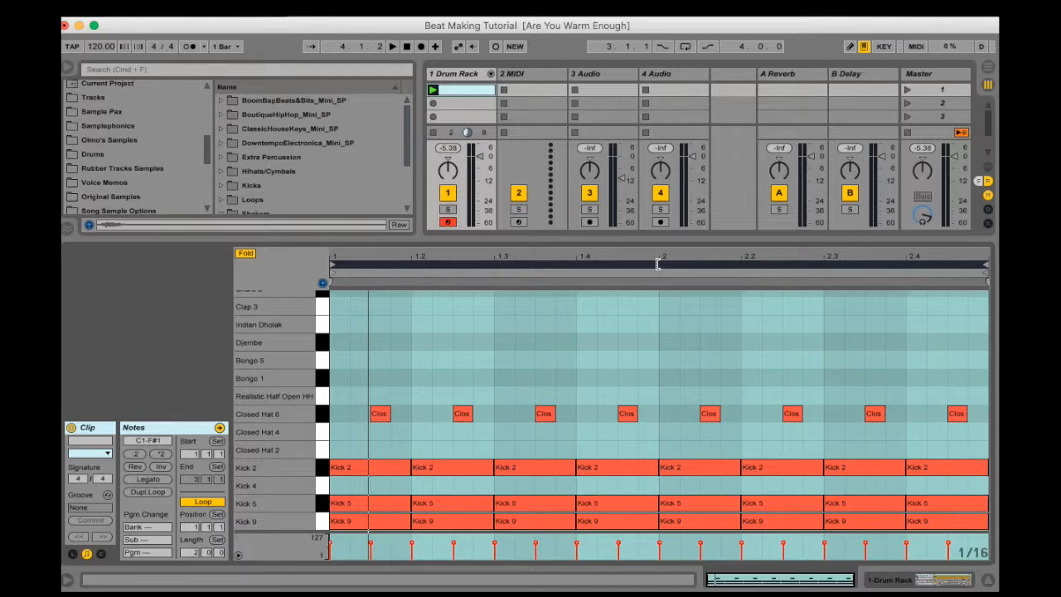
# Add a sixteenth-note Realistic Half Open HH hit at 2.4.3 with velocity 64 and play the clip
pyautogui.click(962, 402)
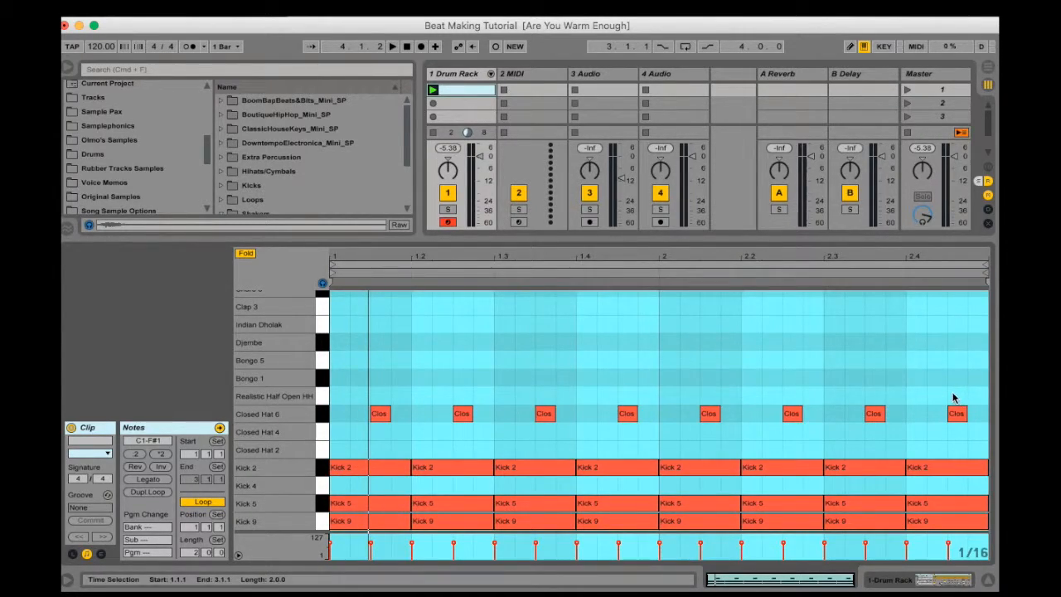
pyautogui.doubleClick(954, 397)
pyautogui.moveTo(953, 397); pyautogui.dragTo(954, 407)
pyautogui.scroll(3, 384, 401)
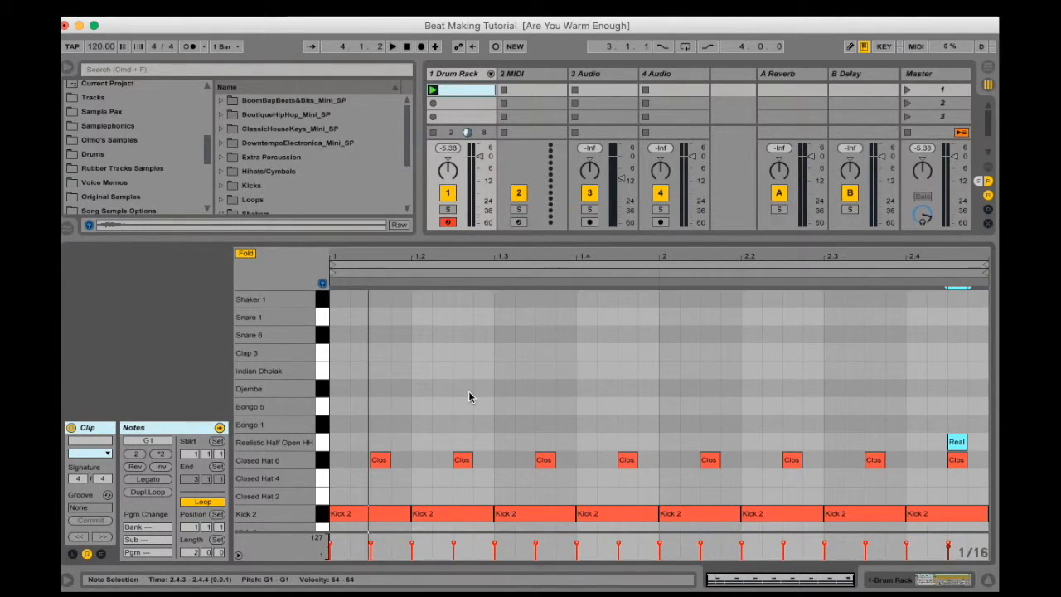
pyautogui.click(434, 89)
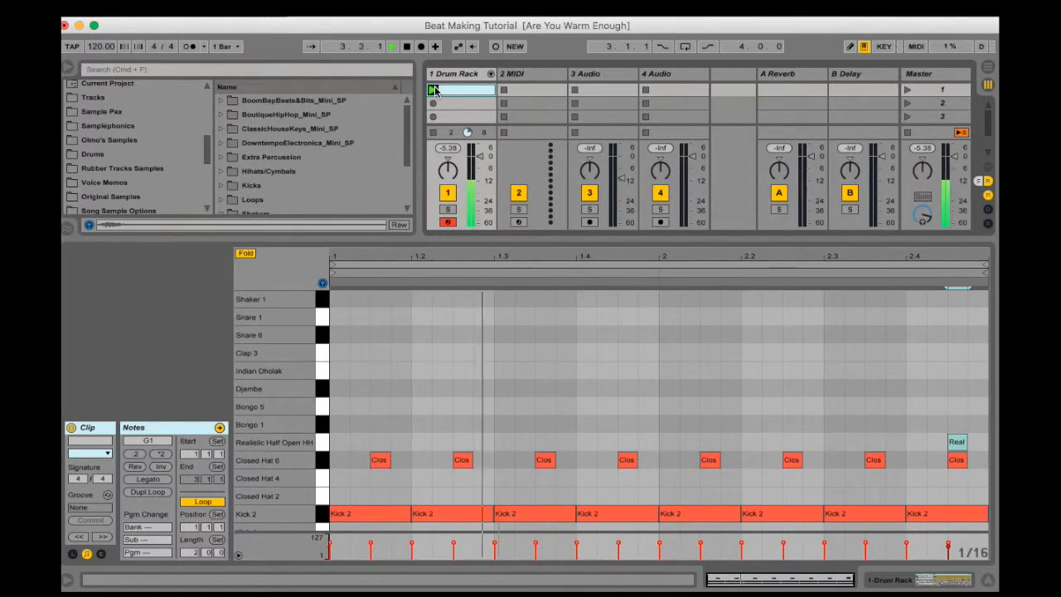
# Stop playback and add sixteenth-note Djembe hits at 1.1.1 and 1.1.4 and a Bongo 1 hit at 1.2.1
pyautogui.press('space')
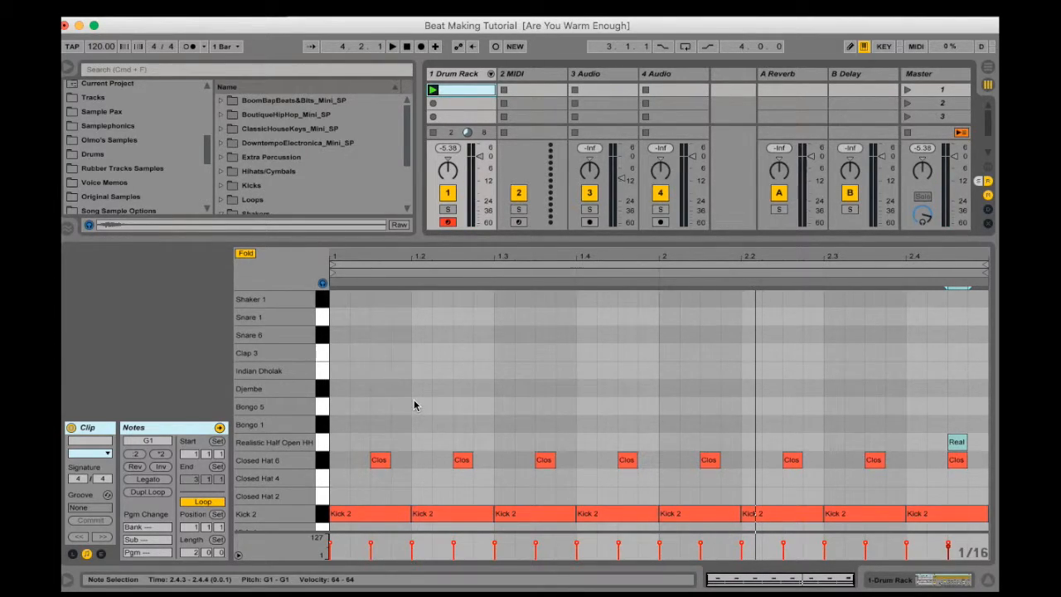
pyautogui.doubleClick(339, 369)
pyautogui.press('Down')
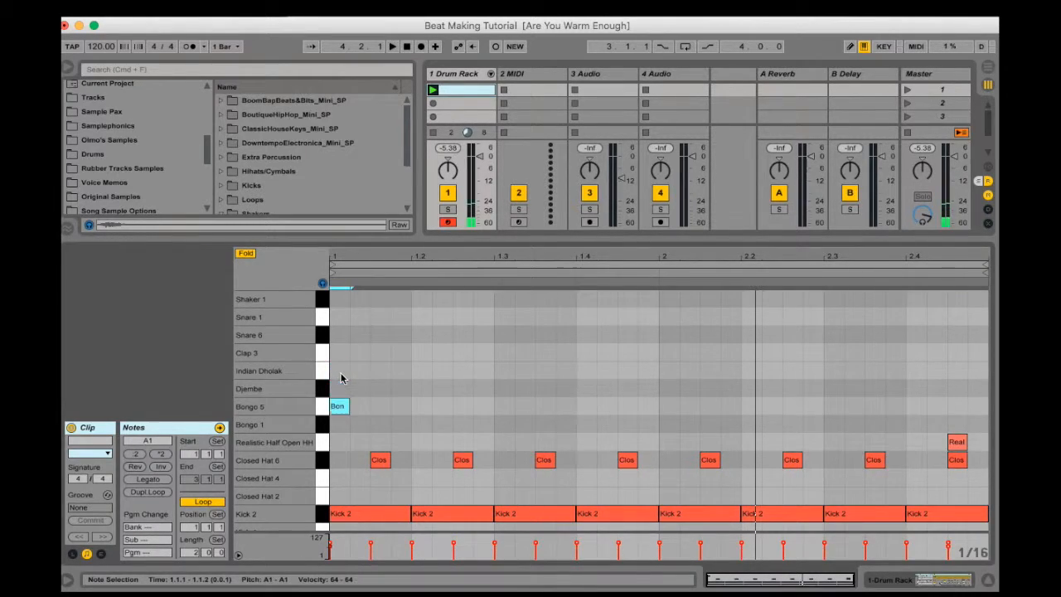
pyautogui.doubleClick(398, 391)
pyautogui.press('super+d')
pyautogui.press('Down')
pyautogui.press('Down')
# Add sixteenth-note hits for Bongo 5 at 1.3.1, Djembe at 1.2.4 and Indian Dholak at 1.3.4
pyautogui.press('super+d')
pyautogui.press('Right')
pyautogui.press('Right')
pyautogui.press('Up')
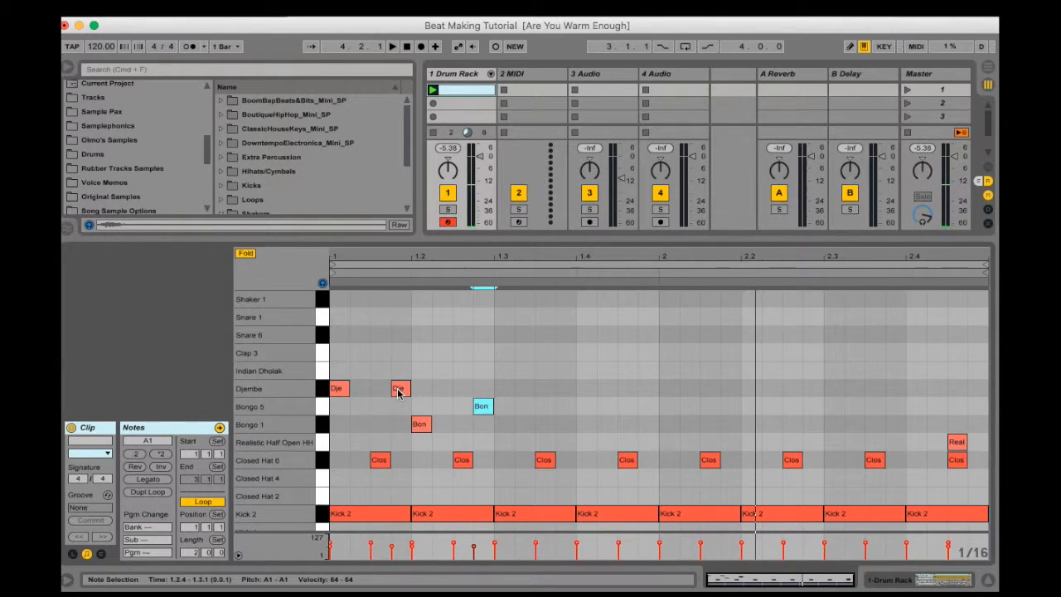
pyautogui.press('Right')
pyautogui.doubleClick(483, 391)
pyautogui.click(574, 406)
pyautogui.doubleClick(573, 406)
pyautogui.press('Down')
pyautogui.press('Up')
pyautogui.press('Up')
pyautogui.press('Up')
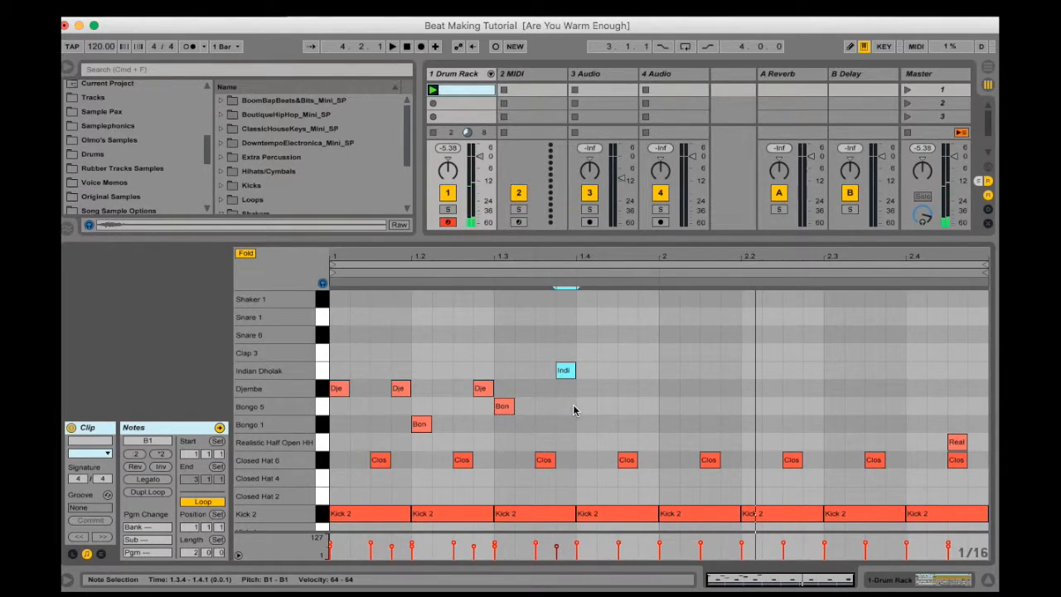
# Add sixteenth-note hits for Bongo 1 at 1.4.3, Djembe at 1.4.4 and Indian Dholak at 2.1.4
pyautogui.doubleClick(624, 406)
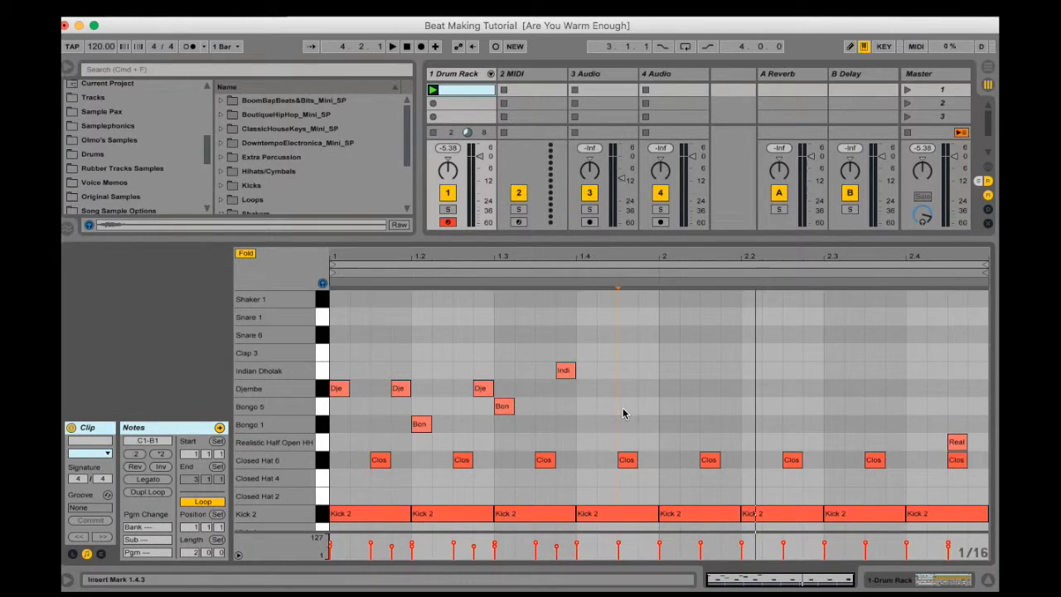
pyautogui.press('Down')
pyautogui.press('super+d')
pyautogui.press('Up')
pyautogui.press('Up')
pyautogui.press('super+d')
pyautogui.press('Up')
pyautogui.press('Right')
pyautogui.press('Right')
# Add a Djembe hit at 2.2.4 and Bongo 1 hits at 2.3.2 and 2.4.2, and play the clip
pyautogui.press('Right')
pyautogui.press('super+d')
pyautogui.press('Right')
pyautogui.press('Down')
pyautogui.press('Right')
pyautogui.press('Down')
pyautogui.press('Up')
pyautogui.press('Right')
pyautogui.press('super+d')
pyautogui.press('Down')
pyautogui.press('Down')
pyautogui.press('Right')
pyautogui.press('super+d')
pyautogui.press('Right')
pyautogui.press('Right')
pyautogui.press('Right')
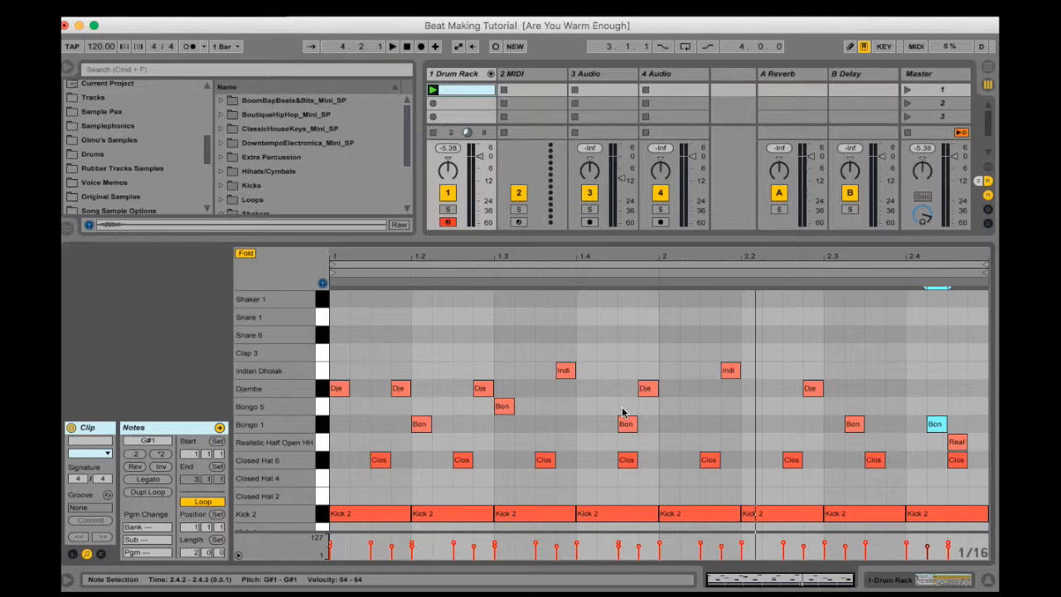
pyautogui.click(433, 90)
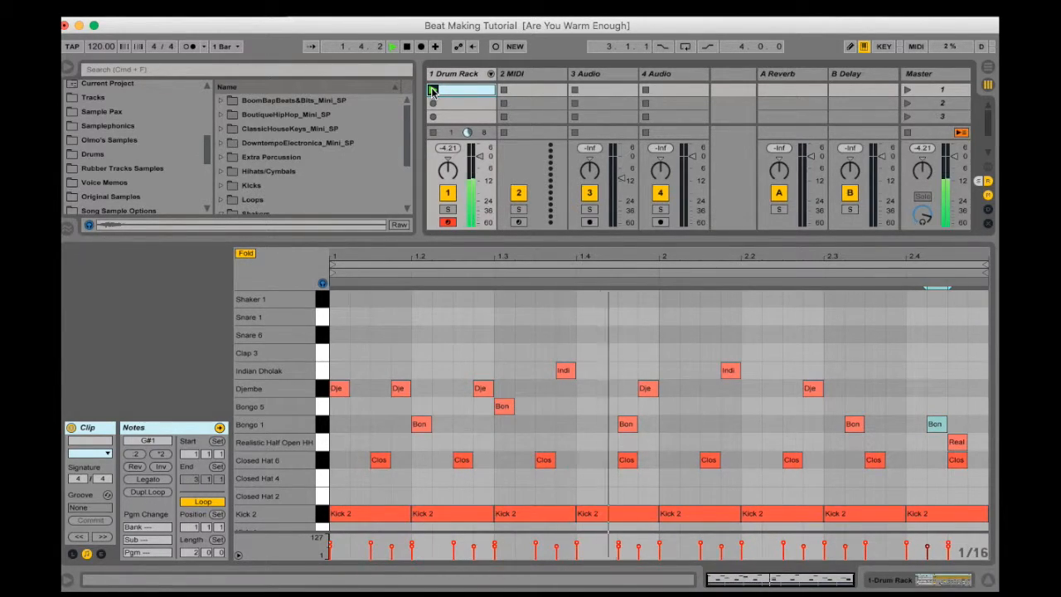
pyautogui.press('XF86AudioRaiseVolume')
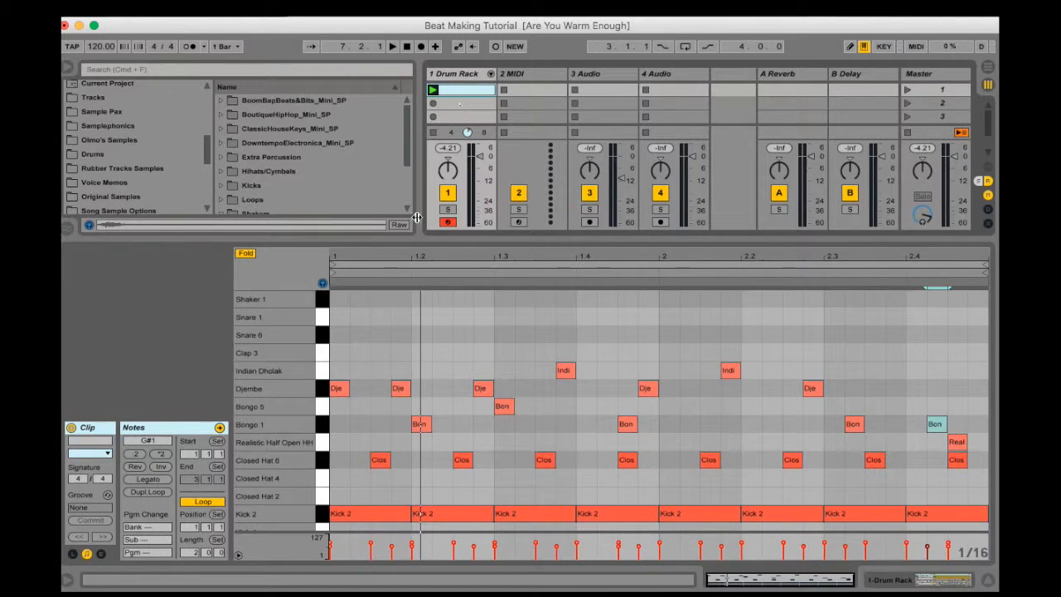
# Add a sixteenth-note Clap 3 hit at 1.2.1 and duplicate it to 1.4.1, 2.2.1 and 2.4.1
pyautogui.doubleClick(426, 355)
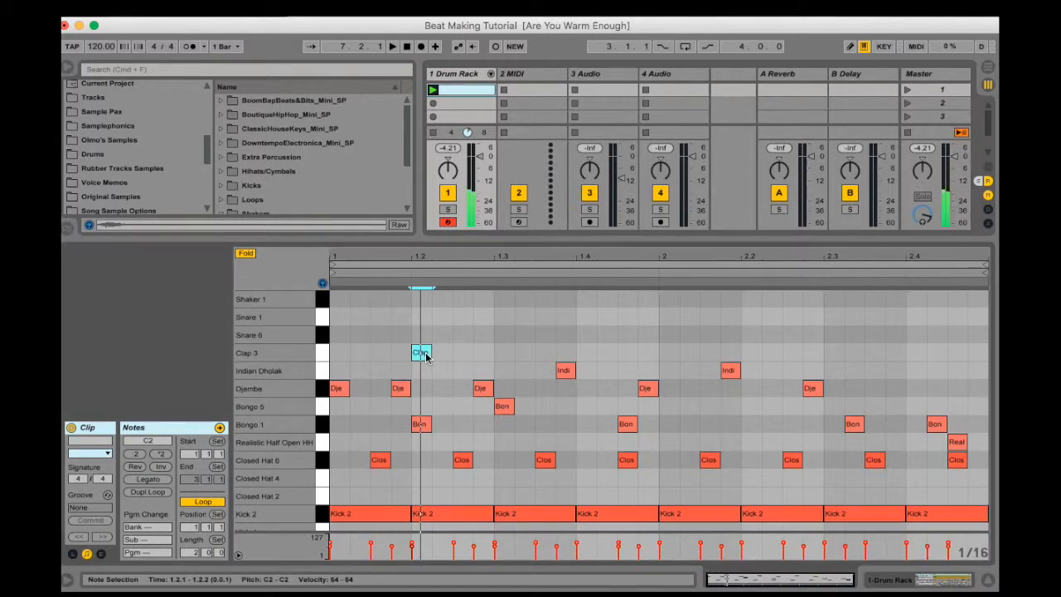
pyautogui.press('super+d')
pyautogui.press('Right')
pyautogui.press('Right')
pyautogui.press('Right')
pyautogui.press('Right')
pyautogui.press('Right')
pyautogui.press('Right')
pyautogui.press('Right')
pyautogui.press('super+d')
pyautogui.press('Right')
pyautogui.press('Right')
pyautogui.press('Right')
pyautogui.press('Right')
pyautogui.press('Right')
pyautogui.press('Right')
pyautogui.press('Right')
pyautogui.press('Right')
pyautogui.press('super+d')
pyautogui.press('Right')
pyautogui.press('Right')
pyautogui.press('Right')
pyautogui.press('Right')
pyautogui.press('Right')
pyautogui.press('Right')
pyautogui.press('Right')
pyautogui.press('Right')
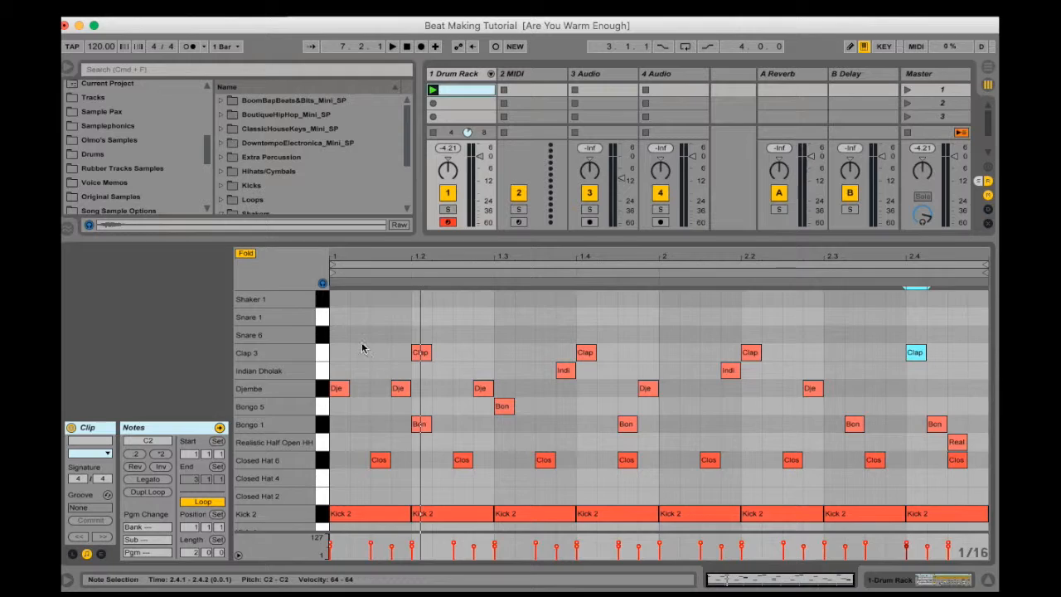
# Layer copies of all Clap 3 hits on the Snare 1 row and play the clip to check the result
pyautogui.click(420, 352)
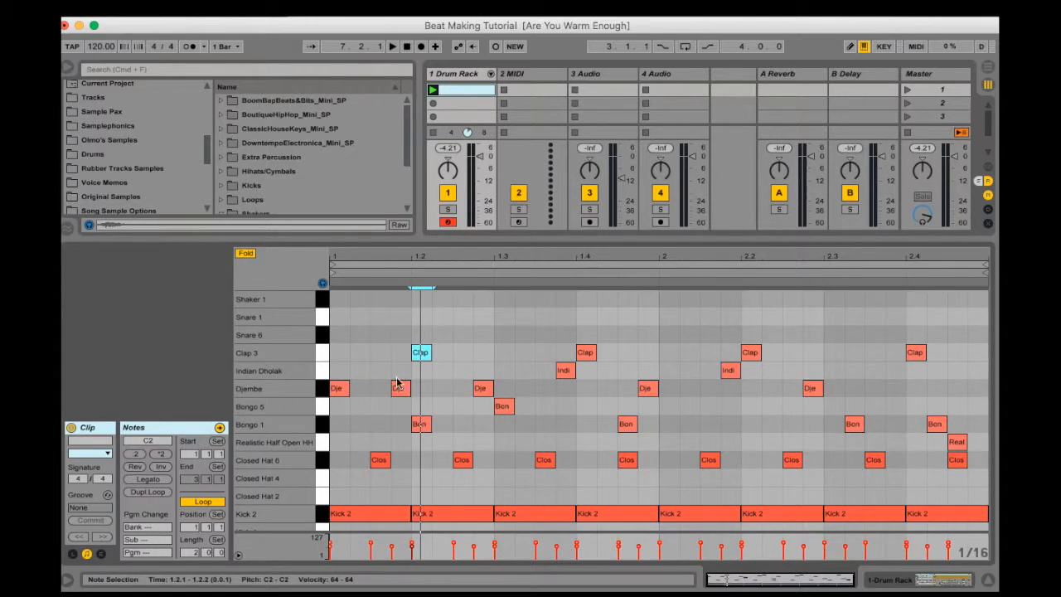
pyautogui.click(321, 355)
pyautogui.press('super+c')
pyautogui.press('super+v')
pyautogui.press('Up')
pyautogui.press('Up')
pyautogui.press('Up')
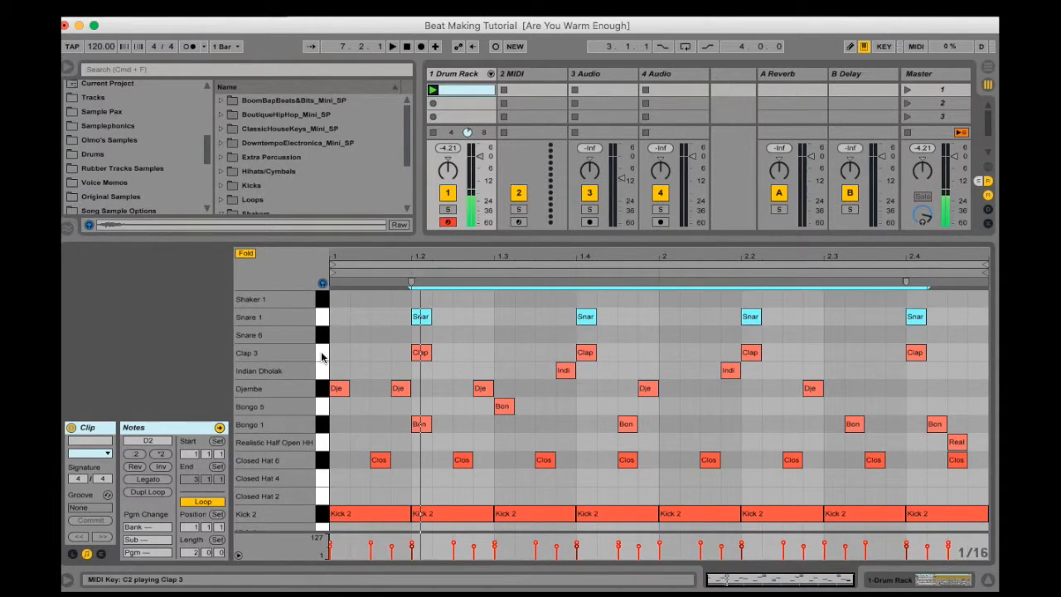
pyautogui.press('Down')
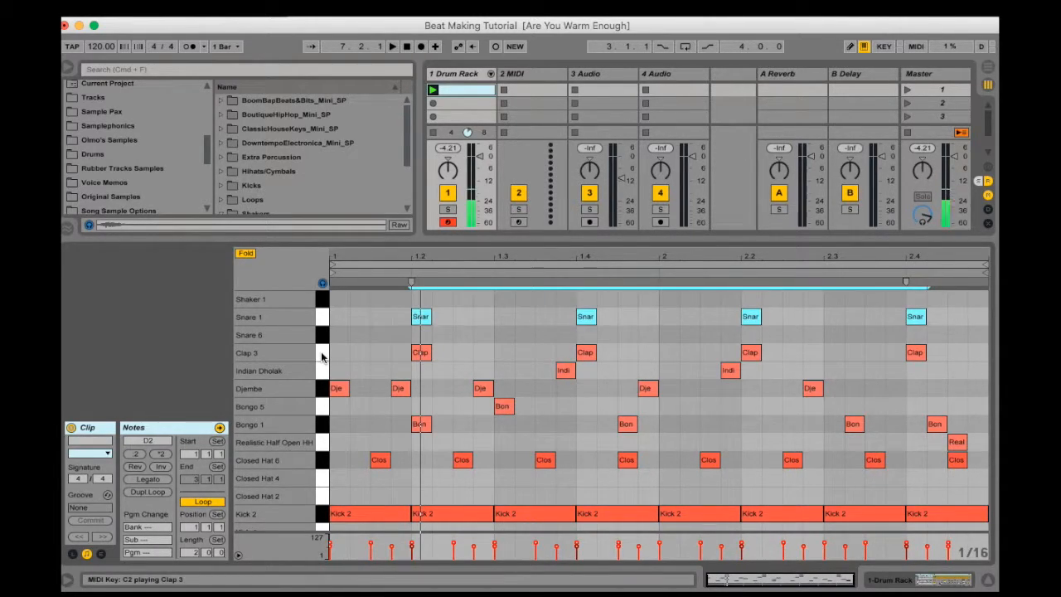
pyautogui.click(432, 90)
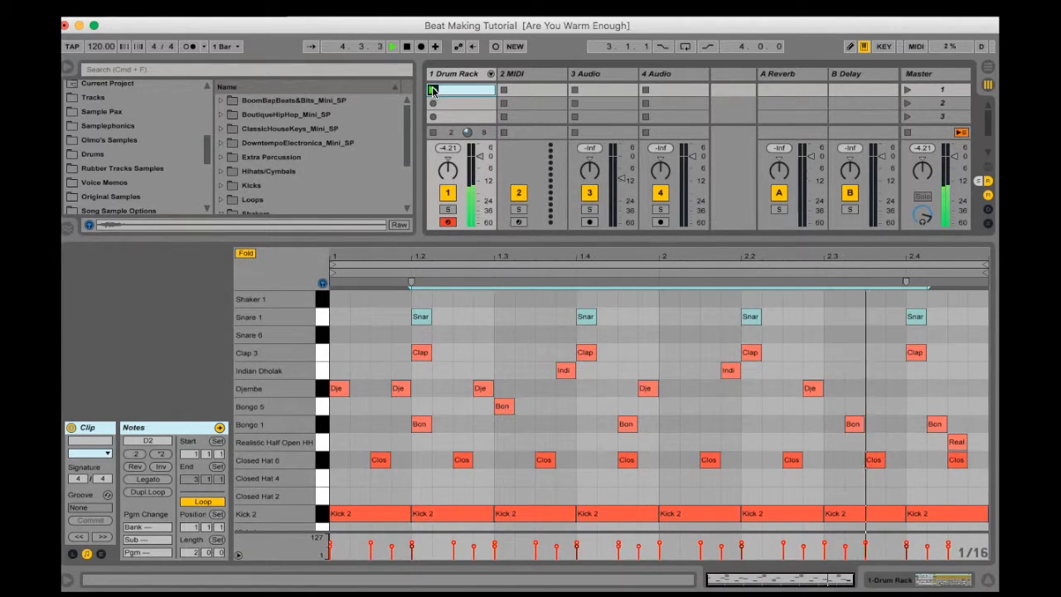
pyautogui.press('space')
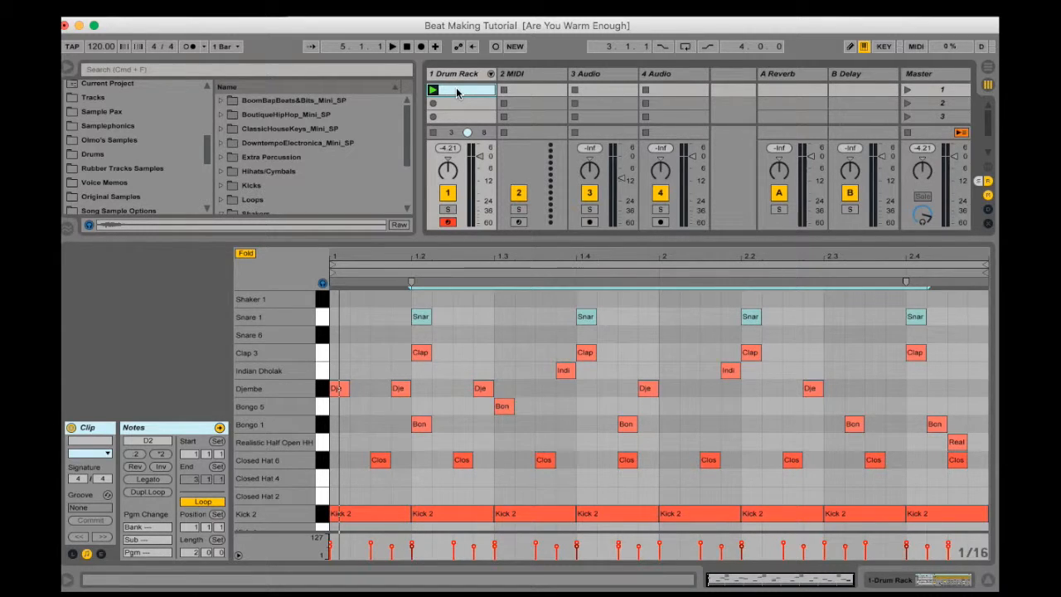
# Add four consecutive sixteenth-note Shaker 1 hits across the first beat
pyautogui.doubleClick(340, 298)
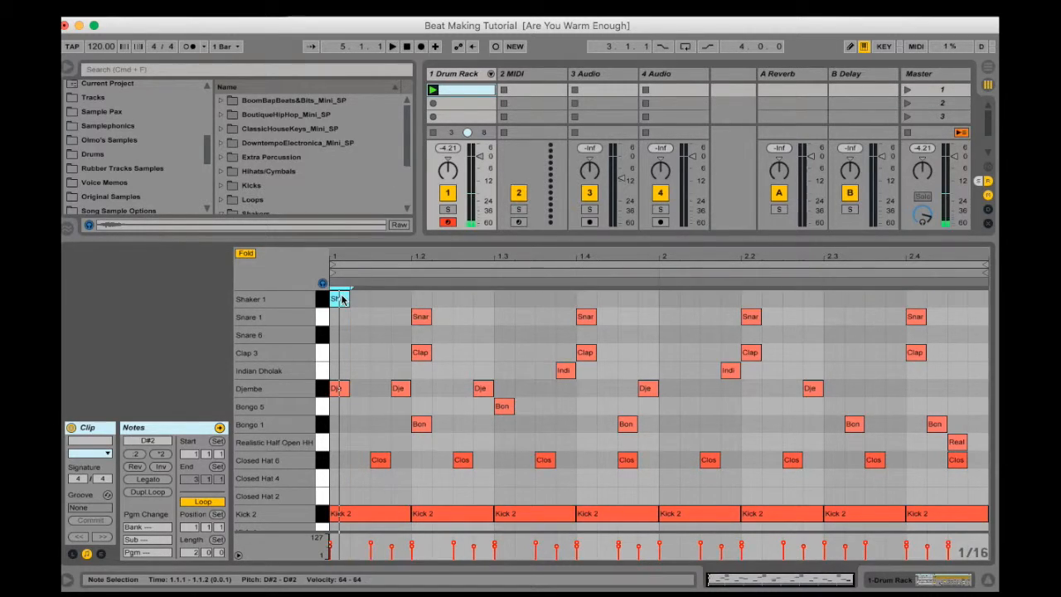
pyautogui.doubleClick(354, 299)
pyautogui.doubleClick(378, 298)
pyautogui.click(398, 301)
pyautogui.doubleClick(398, 300)
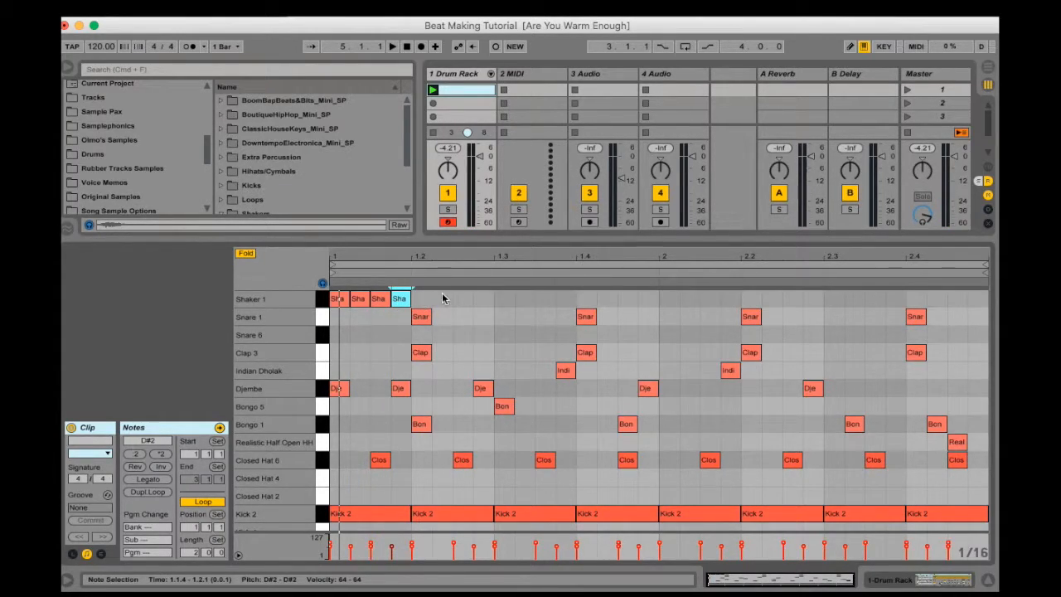
# Duplicate the one-beat Shaker 1 group across the remaining beats of both bars
pyautogui.moveTo(346, 305); pyautogui.dragTo(402, 302)
pyautogui.press('super+d')
pyautogui.press('super+d')
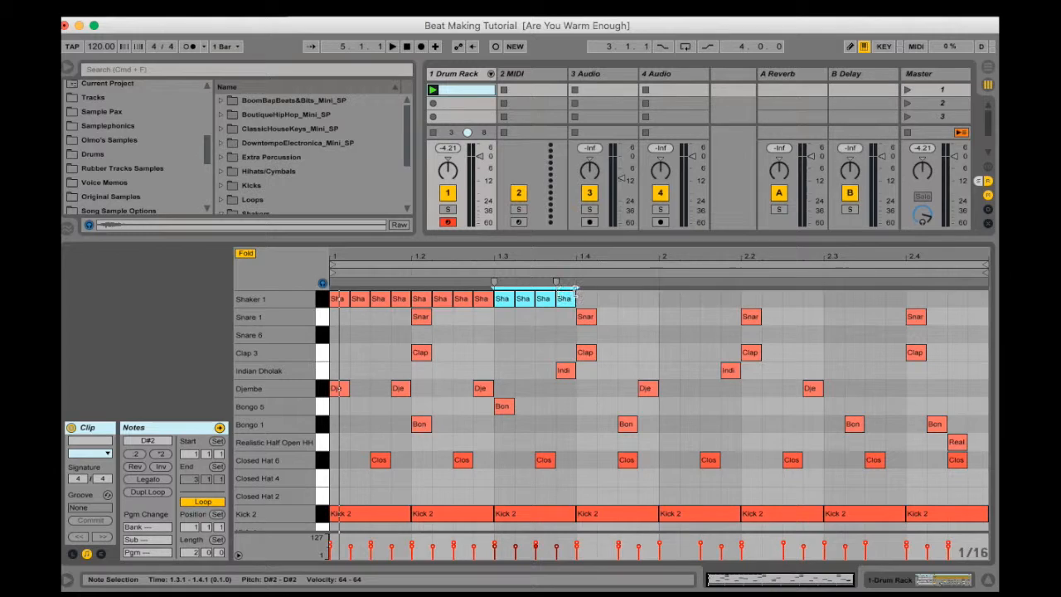
pyautogui.press('super+d')
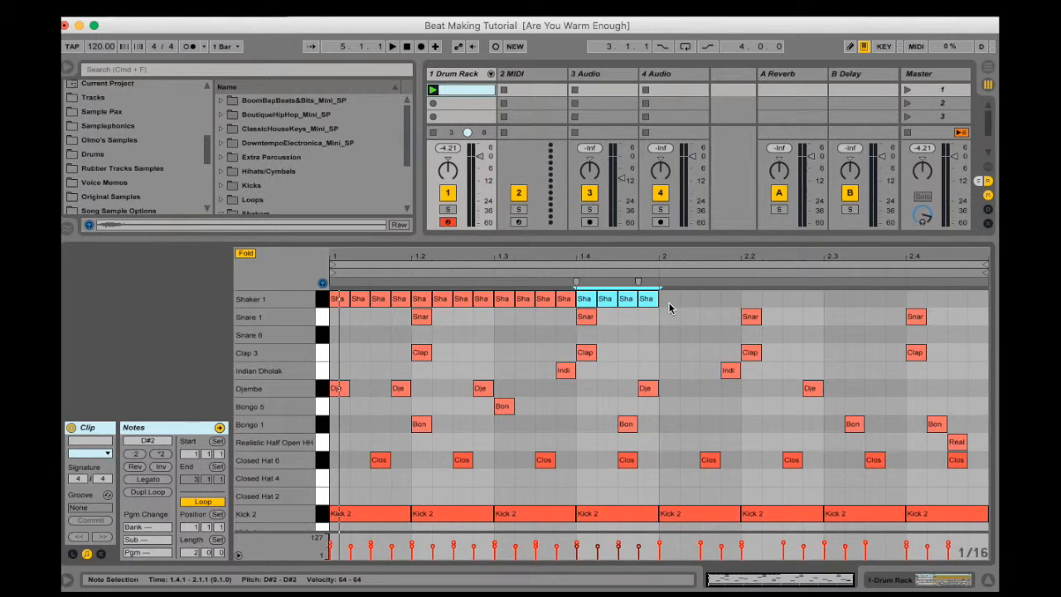
pyautogui.press('super+d')
pyautogui.press('super+d')
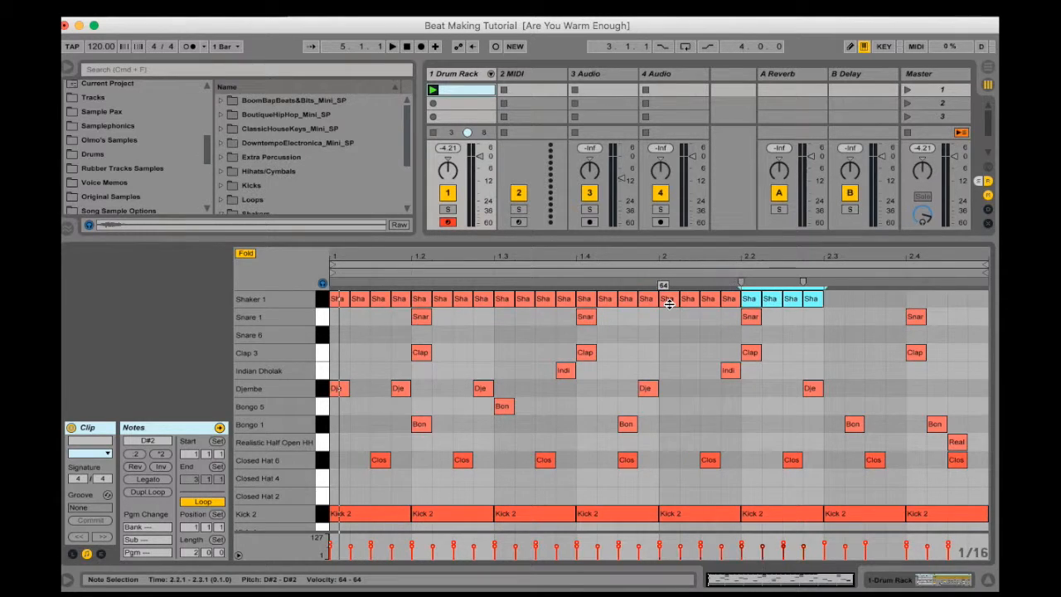
pyautogui.press('super+d')
pyautogui.press('super+d')
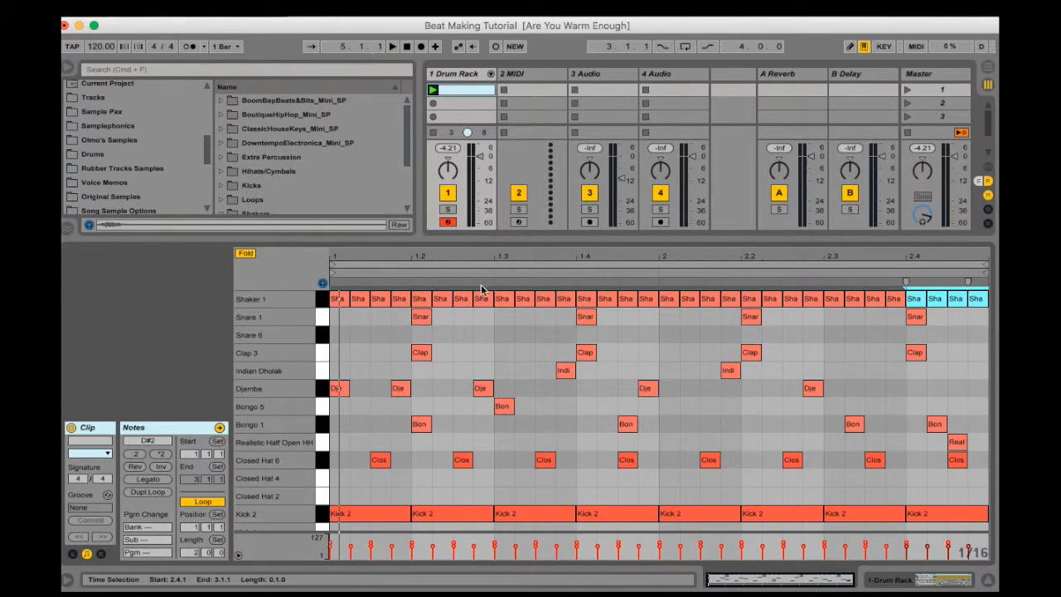
# Select all Shaker 1 notes and lower their velocity to about 48
pyautogui.click(322, 301)
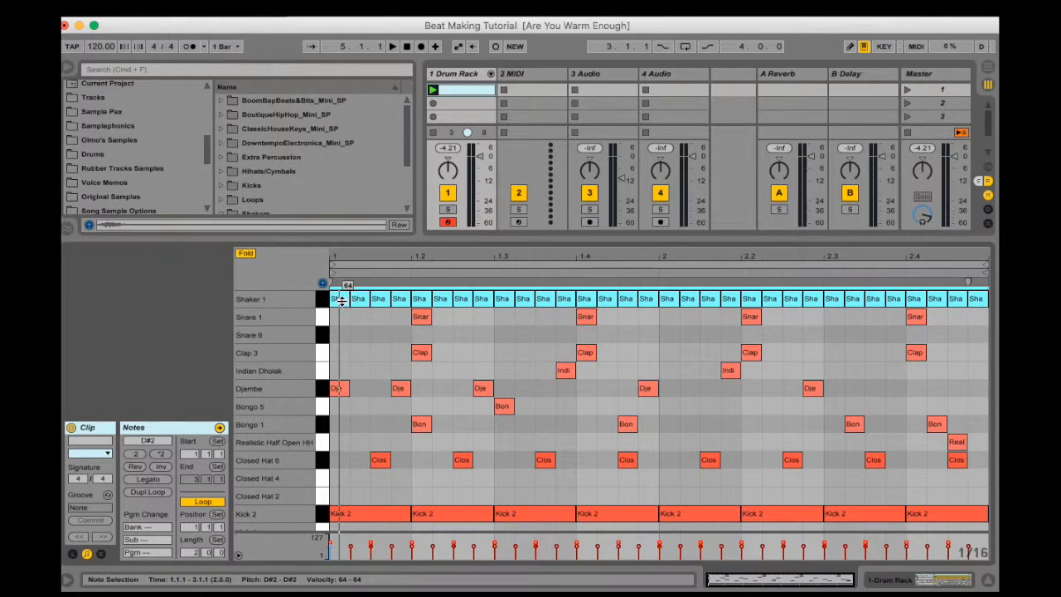
pyautogui.moveTo(341, 299); pyautogui.dragTo(341, 299)
pyautogui.click(324, 301)
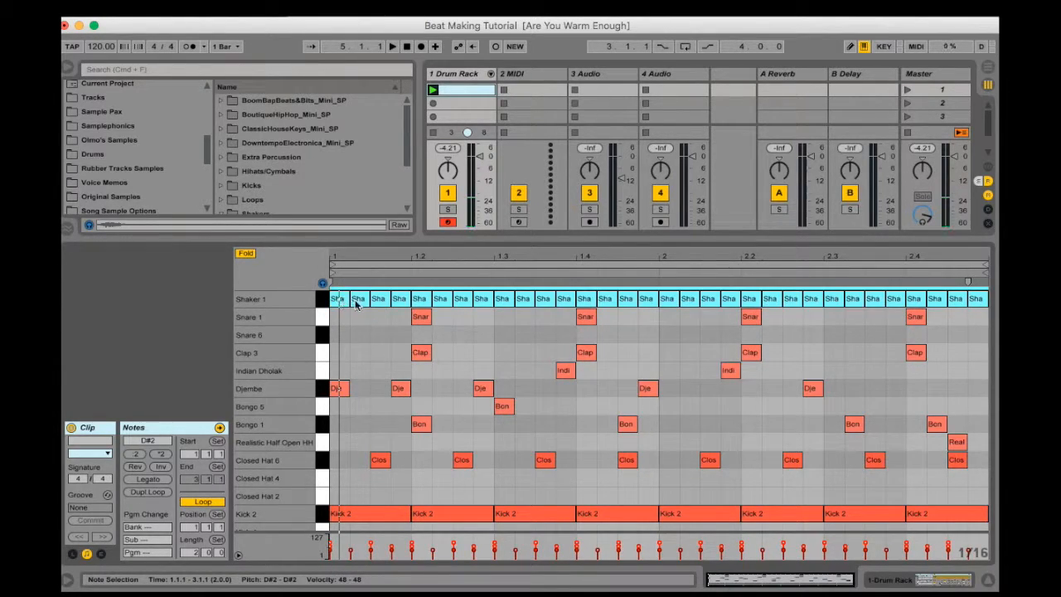
pyautogui.click(324, 299)
pyautogui.moveTo(361, 301); pyautogui.dragTo(362, 301)
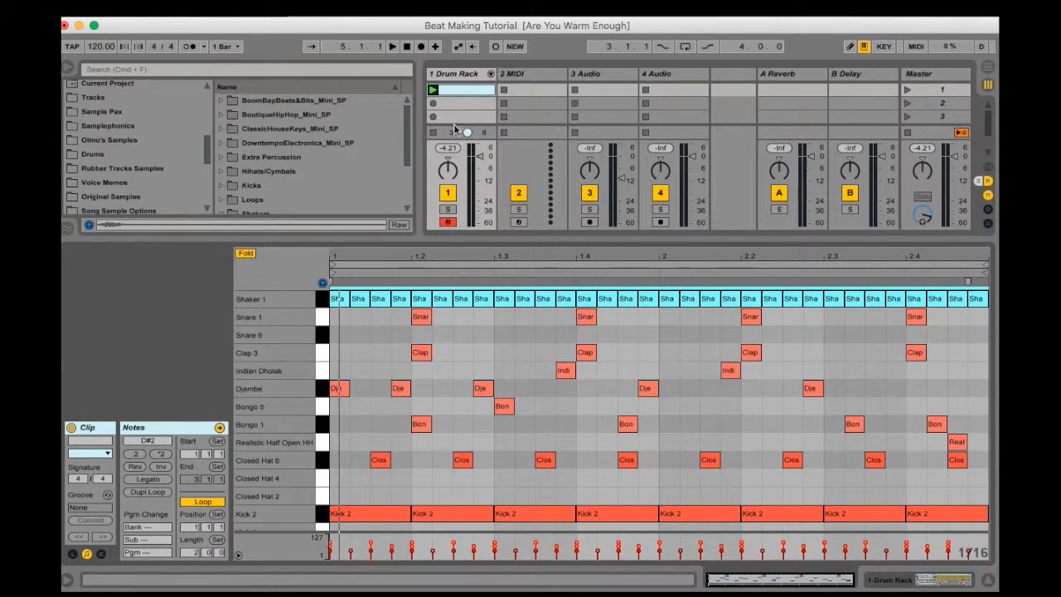
# Play the clip and delete the Bongo 5 hit at 1.3.1
pyautogui.click(432, 91)
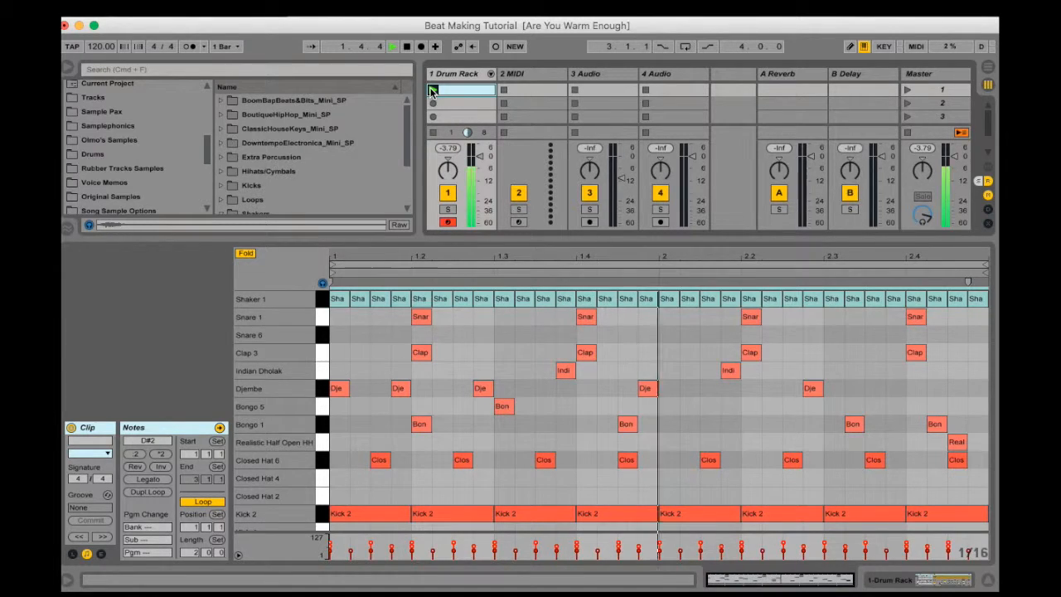
pyautogui.click(483, 392)
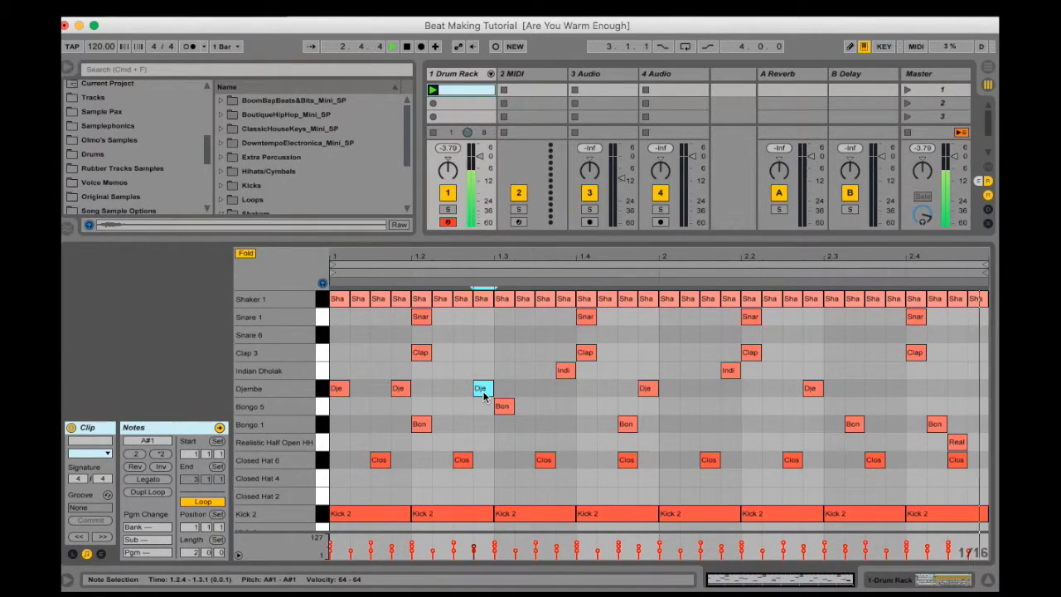
pyautogui.doubleClick(505, 406)
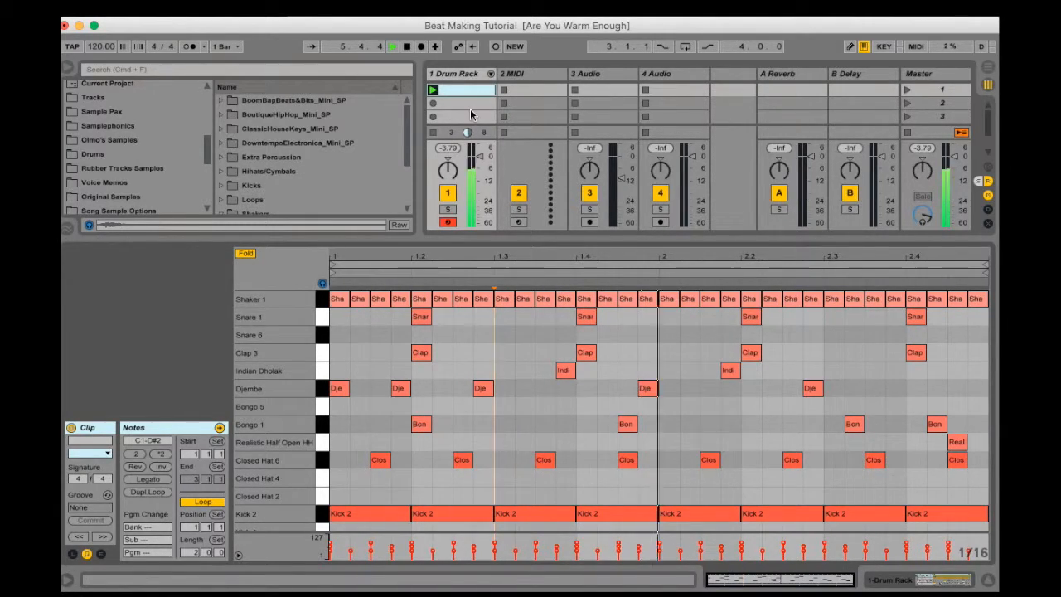
# Stop playback and duplicate the drum clip into the second scene slot of the Drum Rack track
pyautogui.click(455, 91)
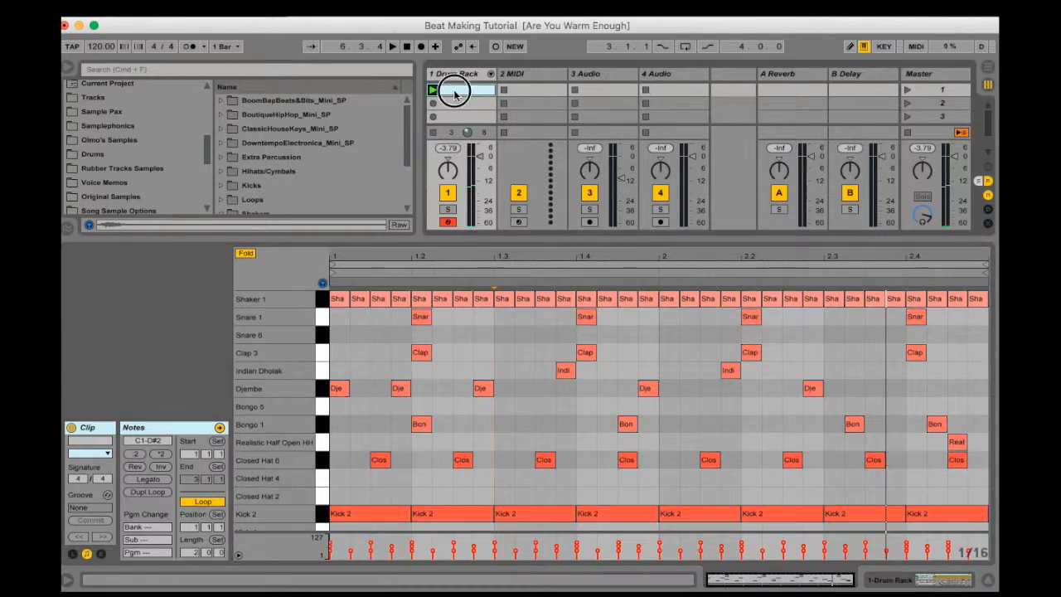
pyautogui.rightClick(453, 91)
pyautogui.click(449, 91)
pyautogui.press('super+d')
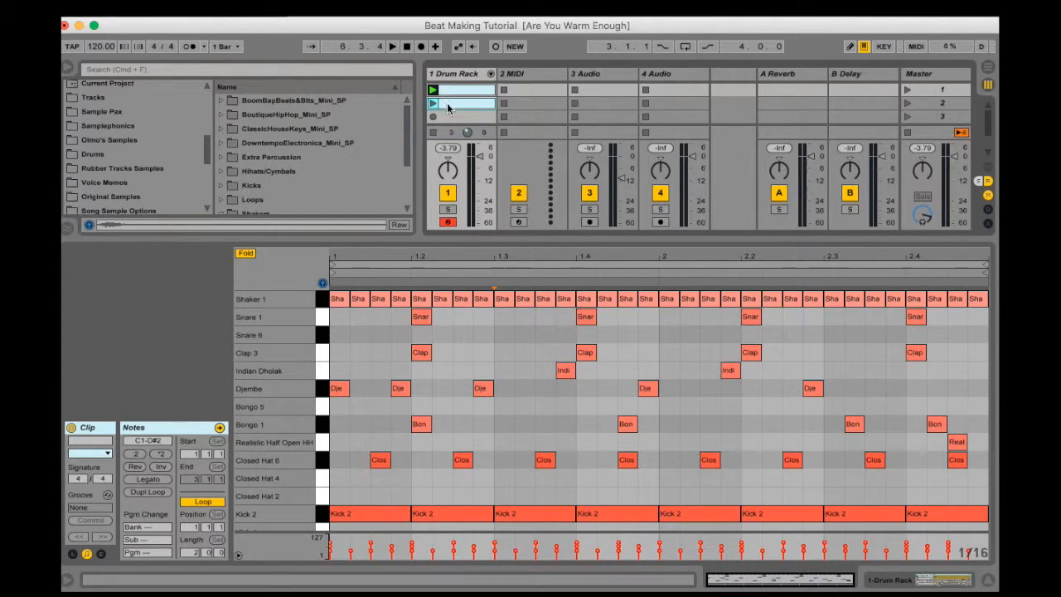
pyautogui.click(450, 92)
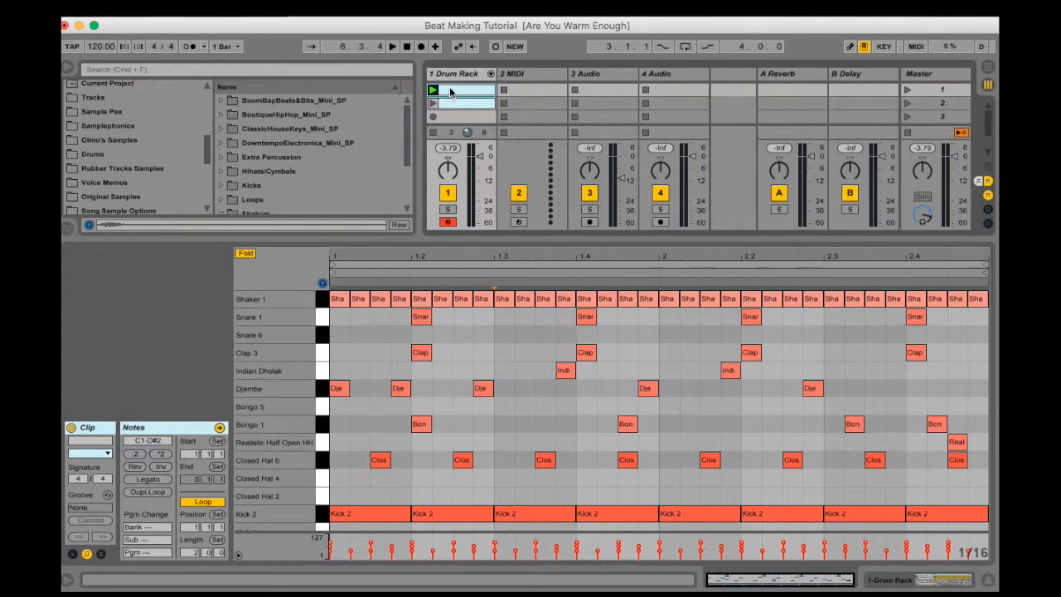
# Set the duplicated clip's color to blue
pyautogui.click(450, 103)
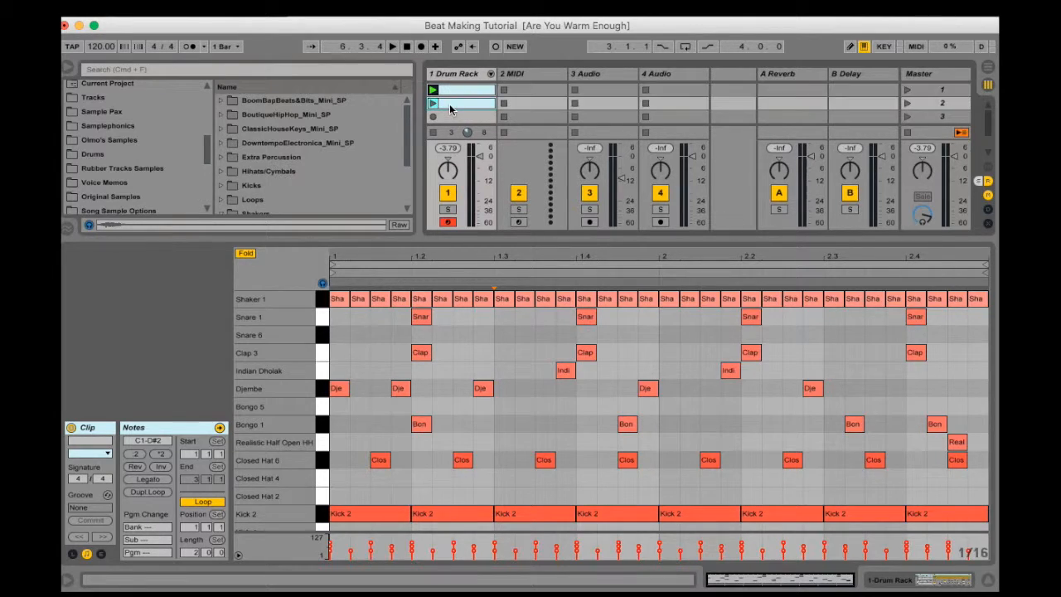
pyautogui.rightClick(450, 103)
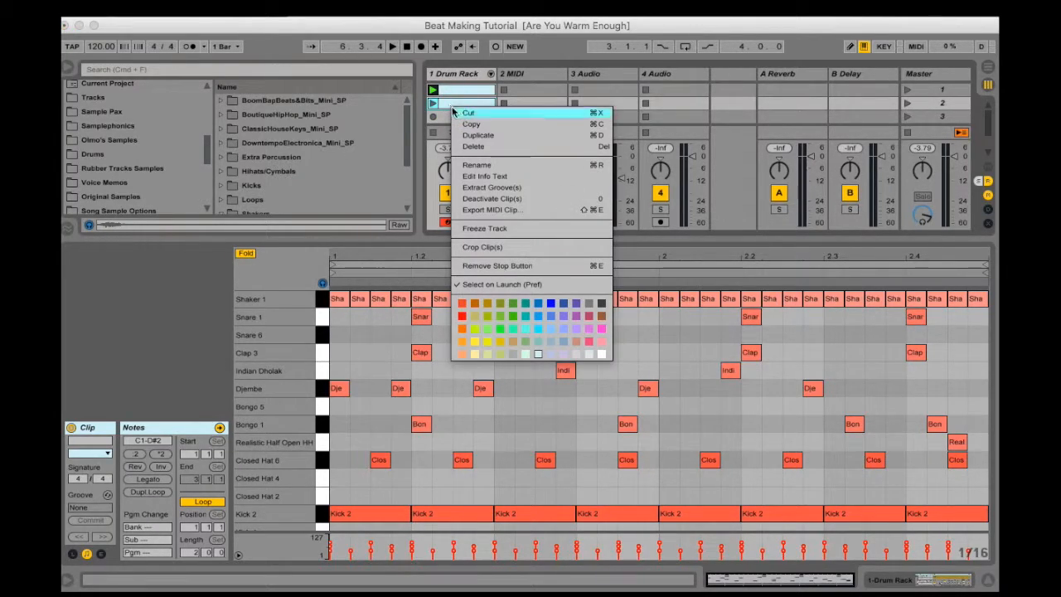
pyautogui.click(550, 303)
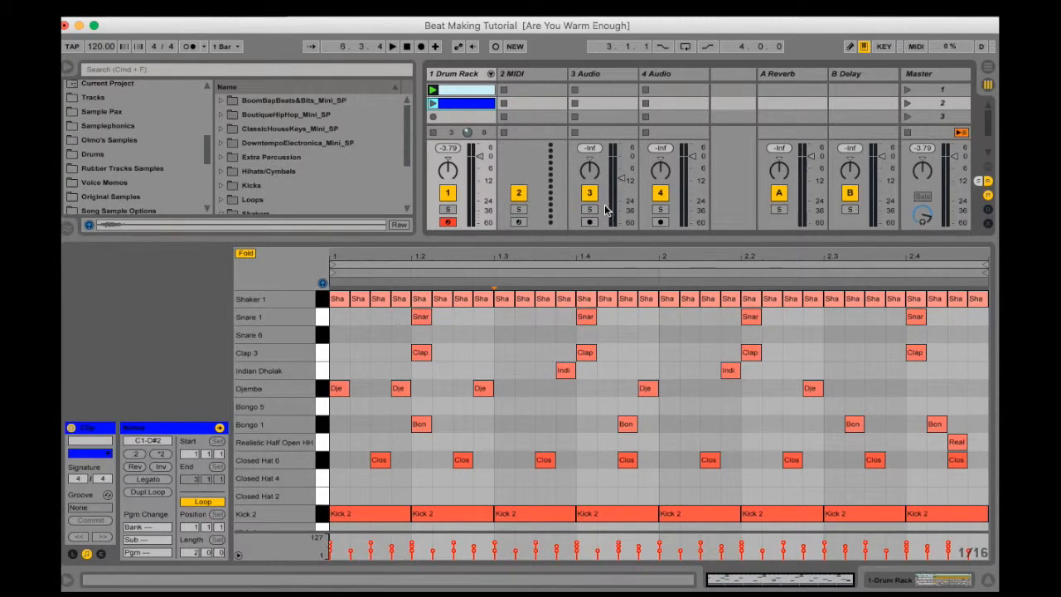
# Delete all Kick 2, Kick 5 and Kick 9 notes from the blue clip
pyautogui.moveTo(594, 237); pyautogui.dragTo(580, 330)
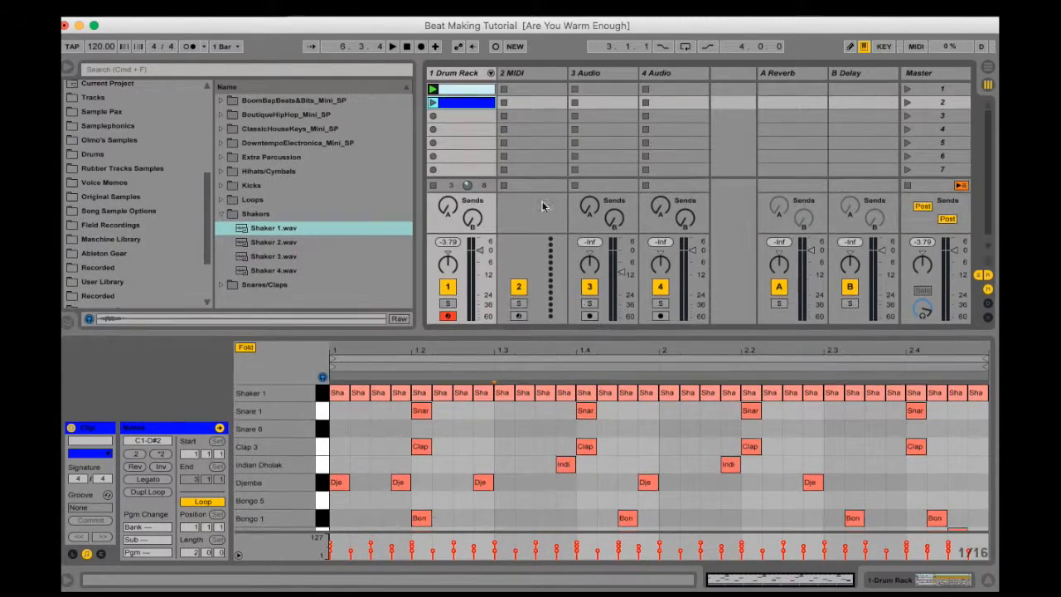
pyautogui.rightClick(448, 102)
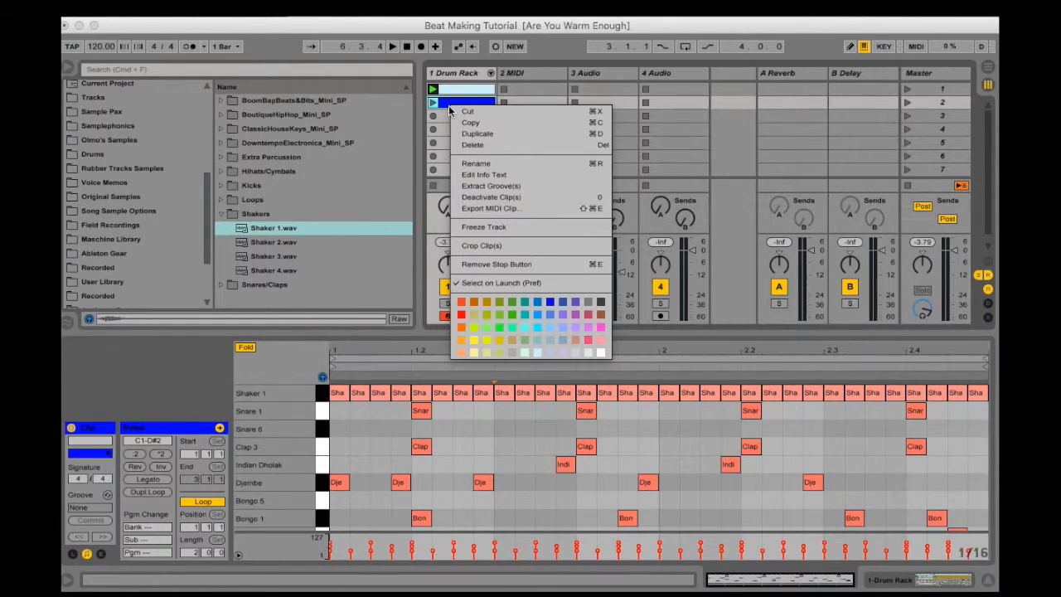
pyautogui.click(443, 104)
pyautogui.scroll(-5, 430, 470)
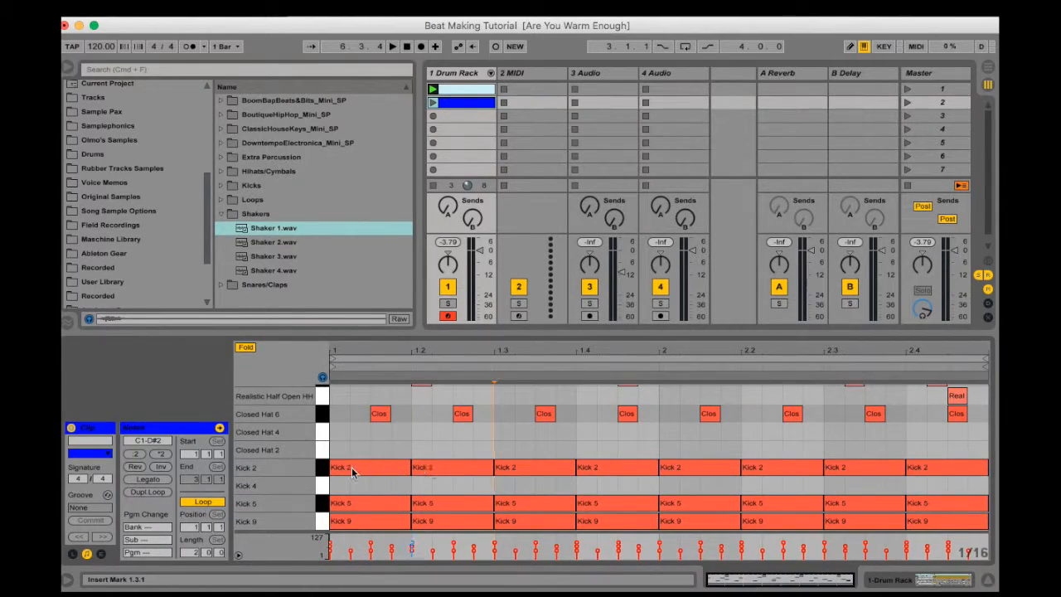
pyautogui.moveTo(354, 447); pyautogui.dragTo(972, 543)
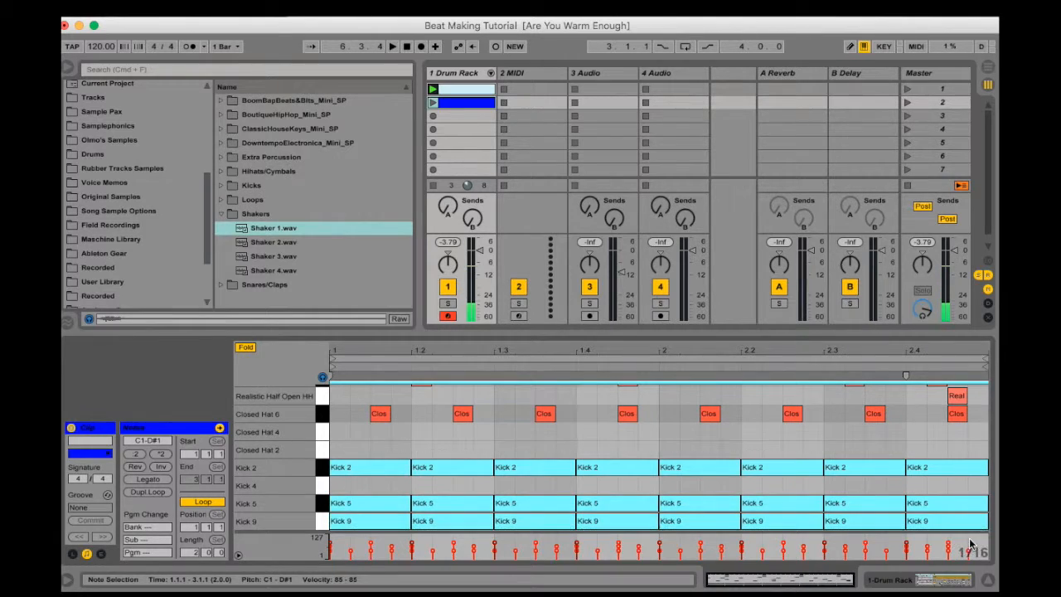
pyautogui.press('Delete')
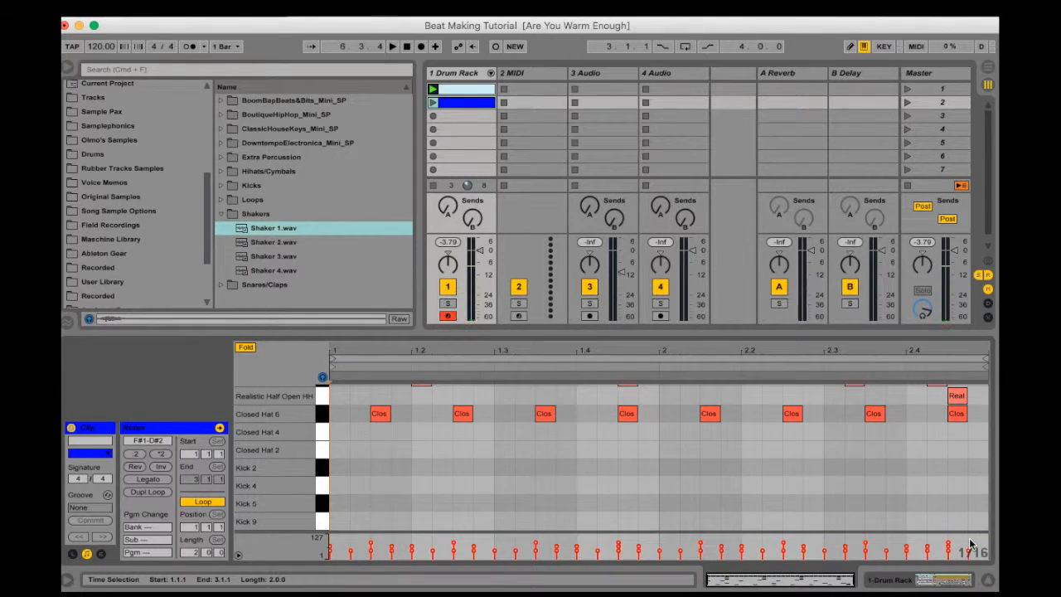
# Play the blue clip, switch to the first clip to compare the two grooves, and stop playback
pyautogui.click(432, 102)
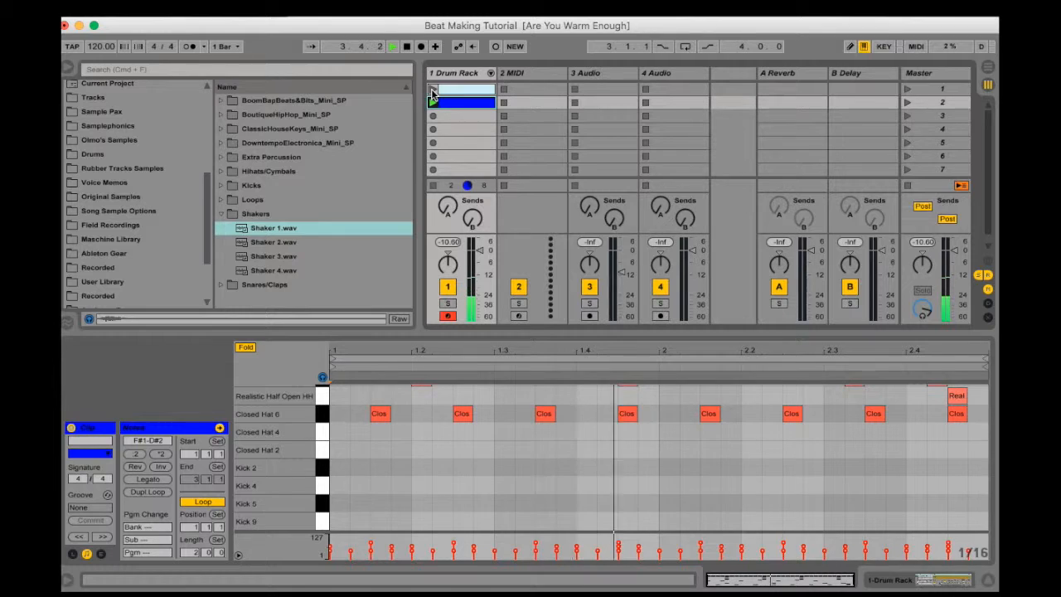
pyautogui.click(431, 89)
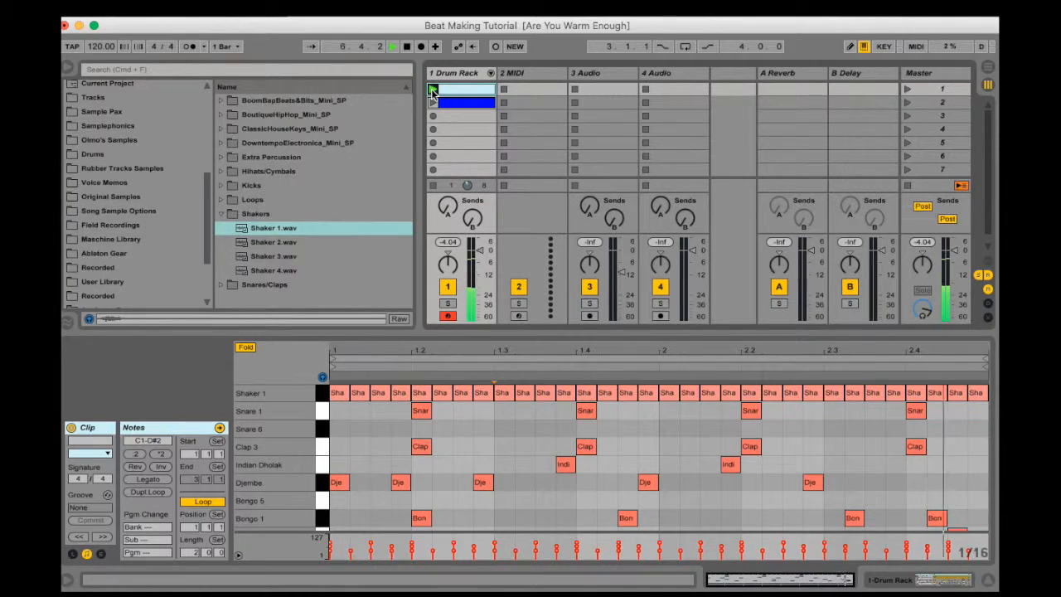
pyautogui.press('space')
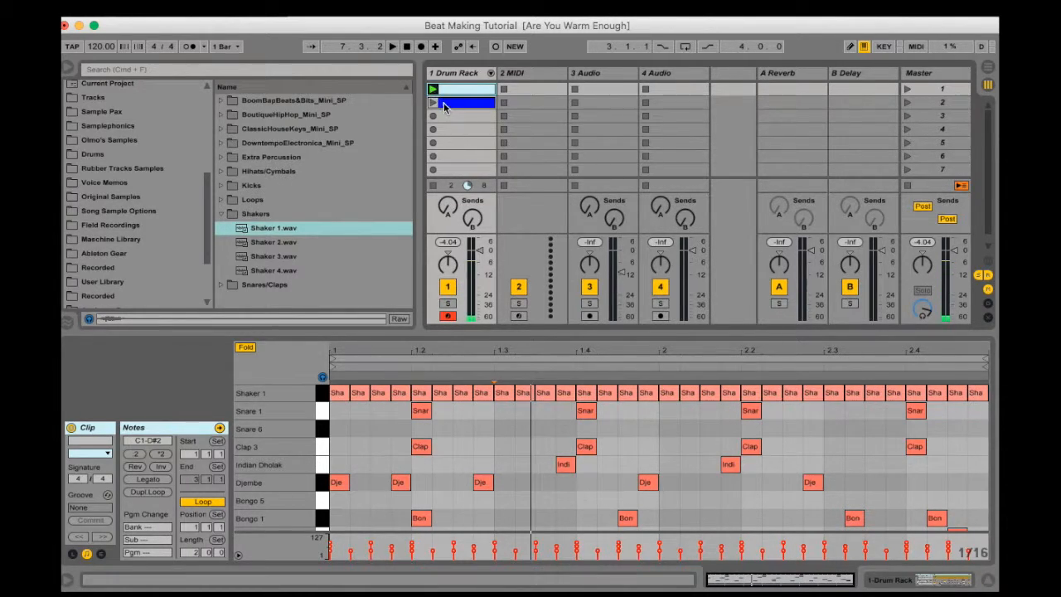
# Duplicate the blue clip into the third scene slot and set the copy's color to orange-red
pyautogui.click(445, 105)
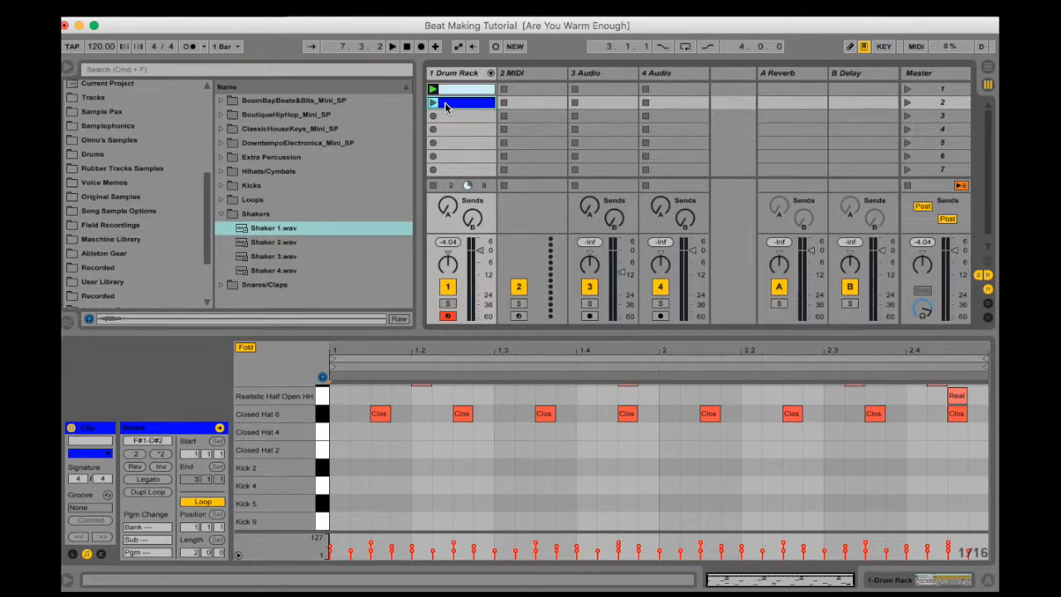
pyautogui.press('super+d')
pyautogui.rightClick(448, 114)
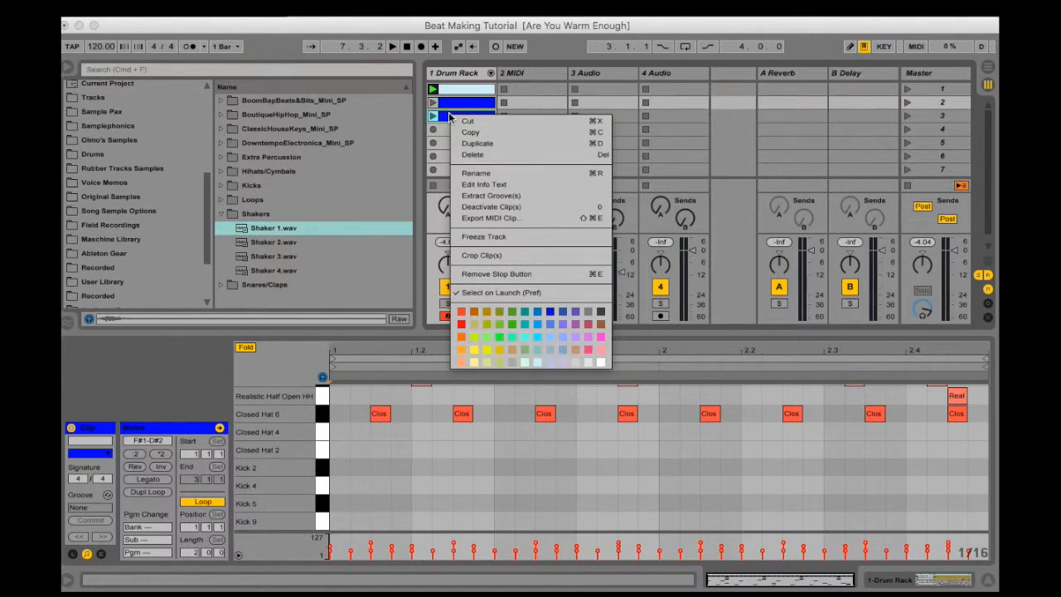
pyautogui.click(462, 312)
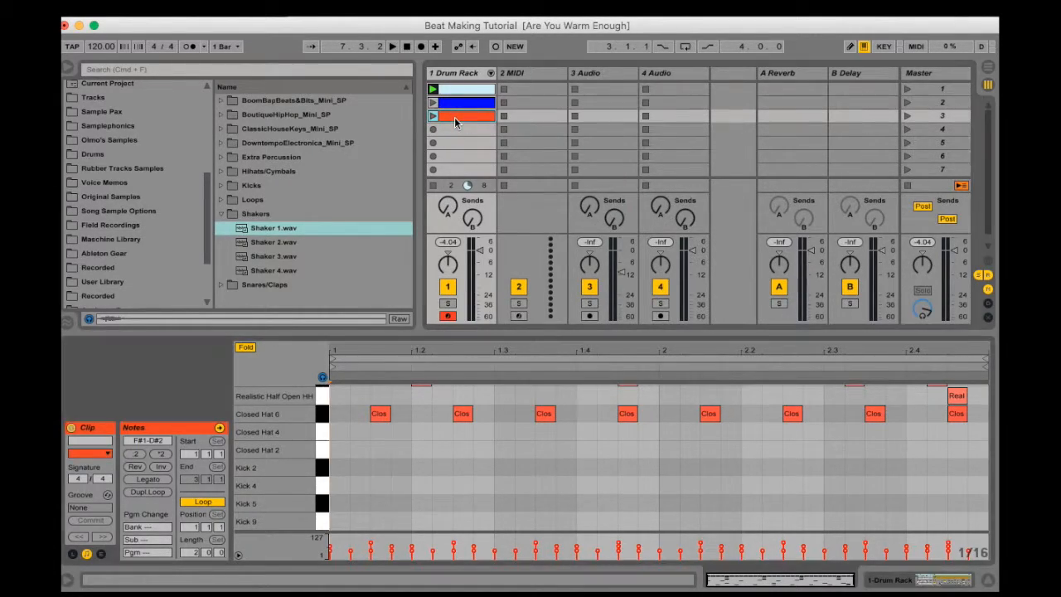
# Delete all Shaker 1 notes from the orange-red clip
pyautogui.moveTo(513, 333); pyautogui.dragTo(507, 131)
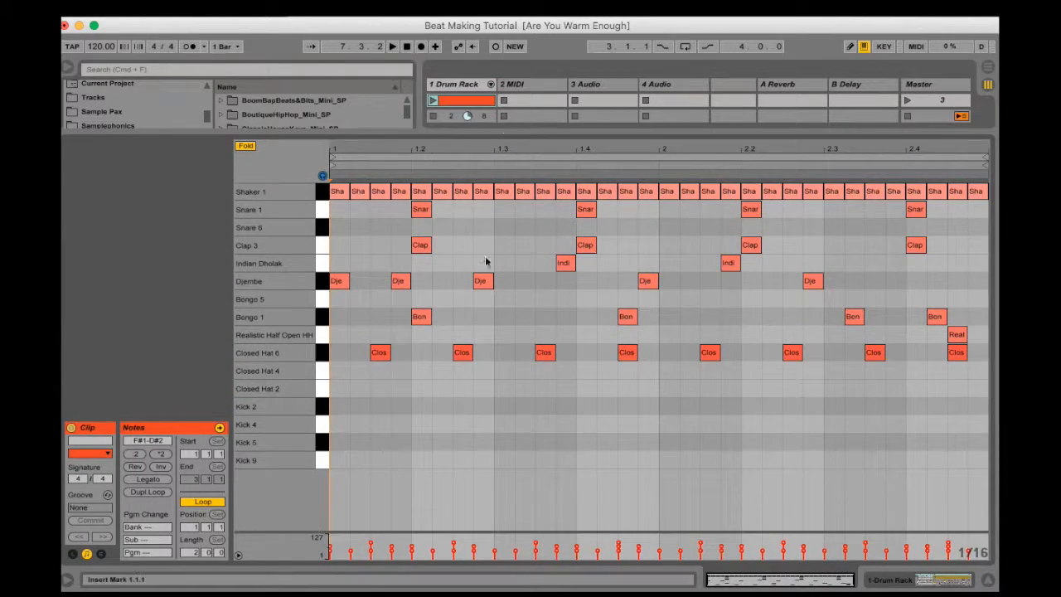
pyautogui.click(324, 191)
pyautogui.press('Delete')
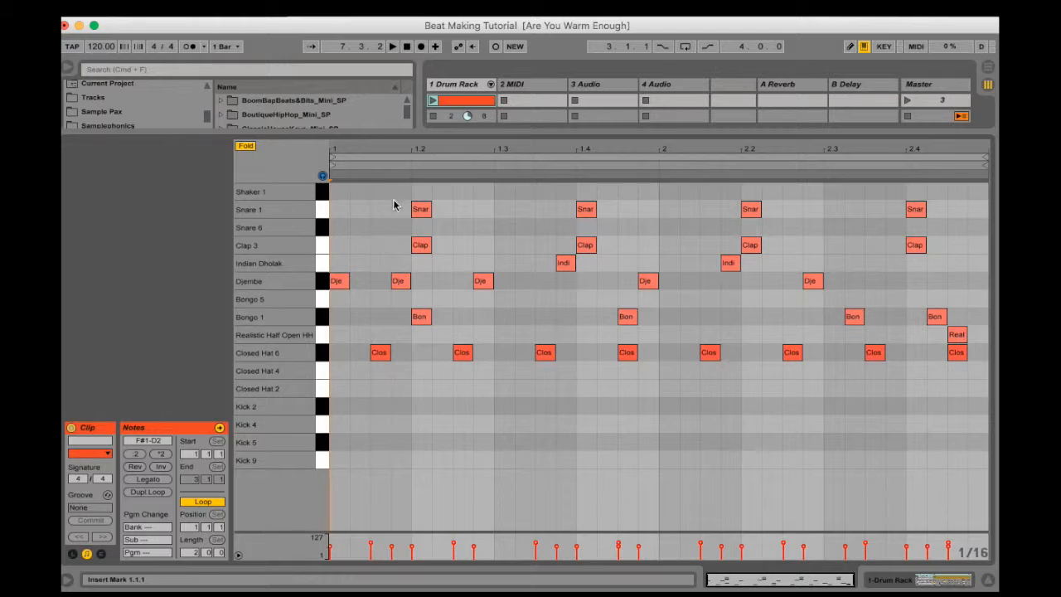
# Add Bongo 1 hits at 1.3.1 and 1.3.2 and lower the second hit's velocity to 1
pyautogui.doubleClick(505, 320)
pyautogui.press('super+d')
pyautogui.press('Down')
pyautogui.press('Up')
pyautogui.moveTo(527, 320); pyautogui.dragTo(527, 364)
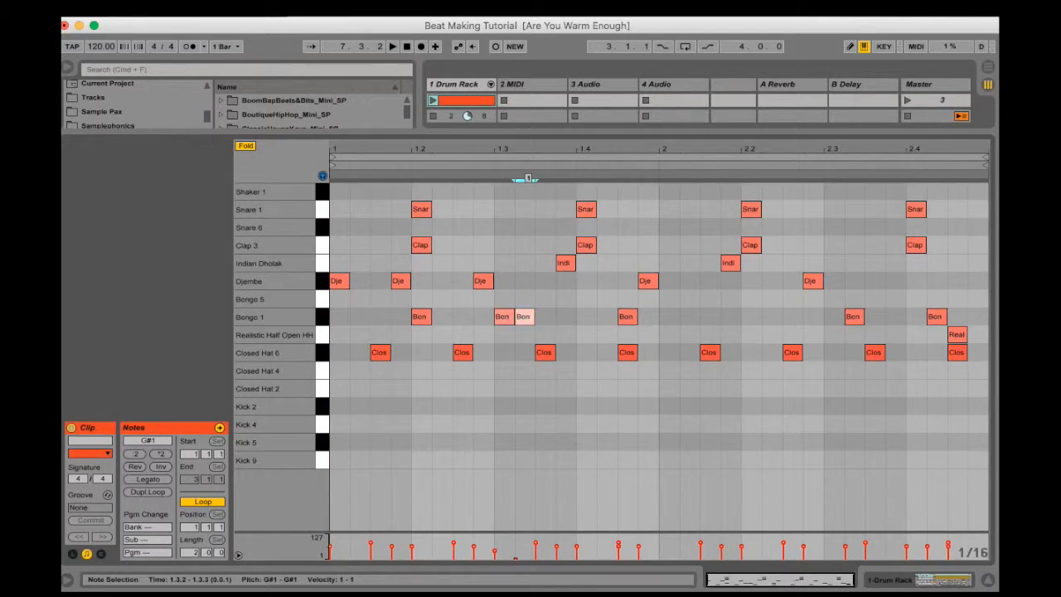
# Add a Djembe hit at 1.4.2 and a Bongo 1 hit at 2.2.2
pyautogui.doubleClick(609, 281)
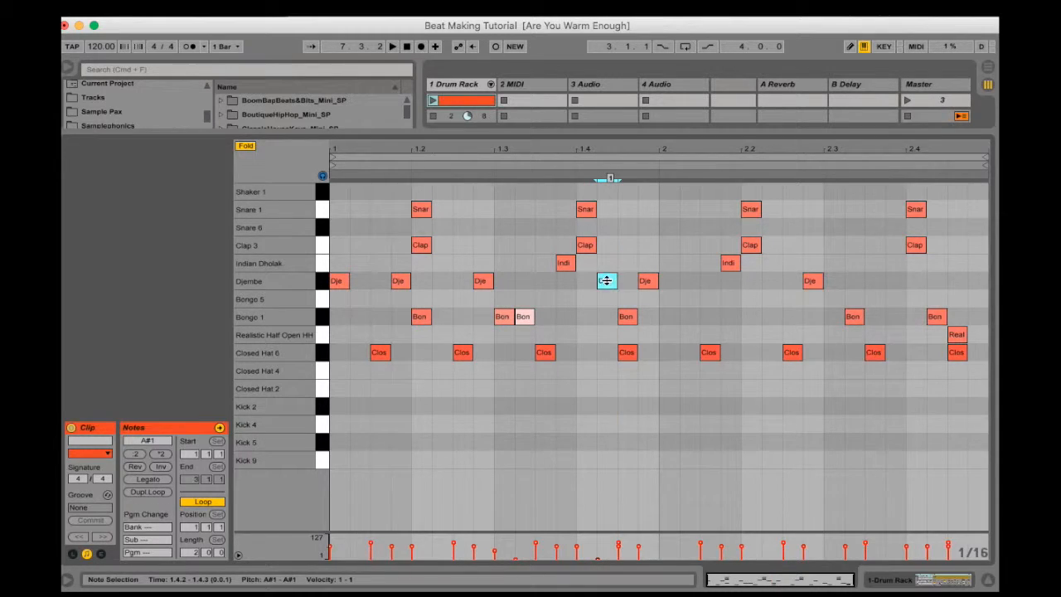
pyautogui.doubleClick(770, 317)
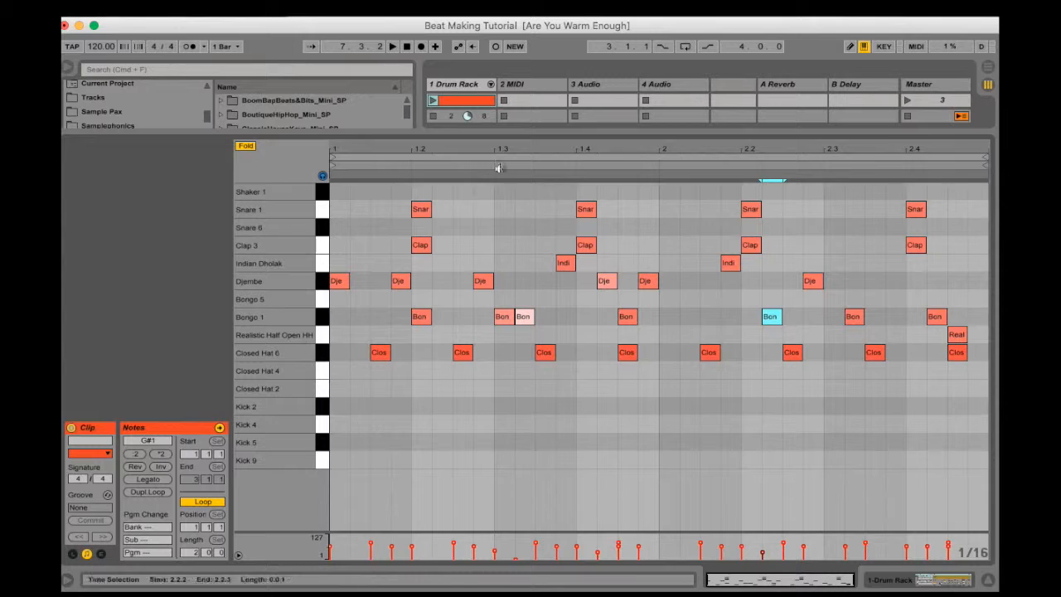
# Compare the first clip's notes with the orange-red clip, play the orange-red clip, and stop playback
pyautogui.moveTo(487, 133); pyautogui.dragTo(504, 352)
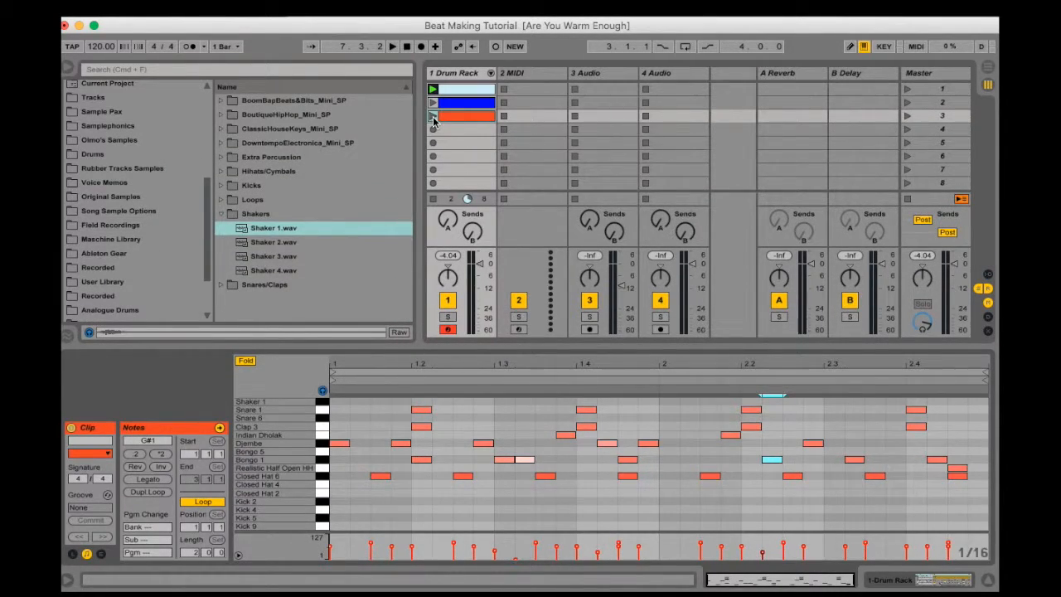
pyautogui.click(466, 89)
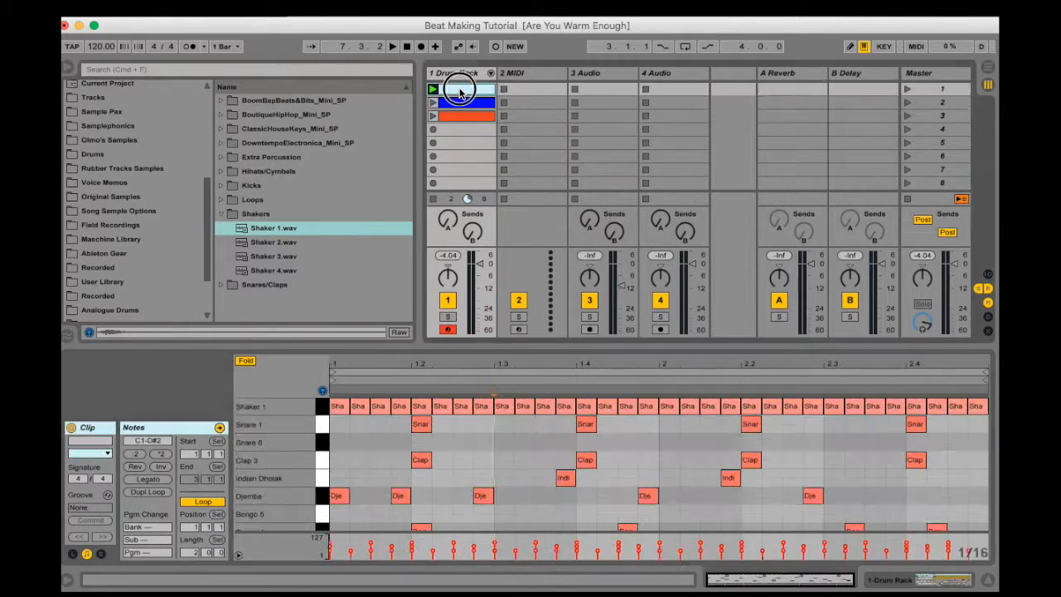
pyautogui.click(456, 118)
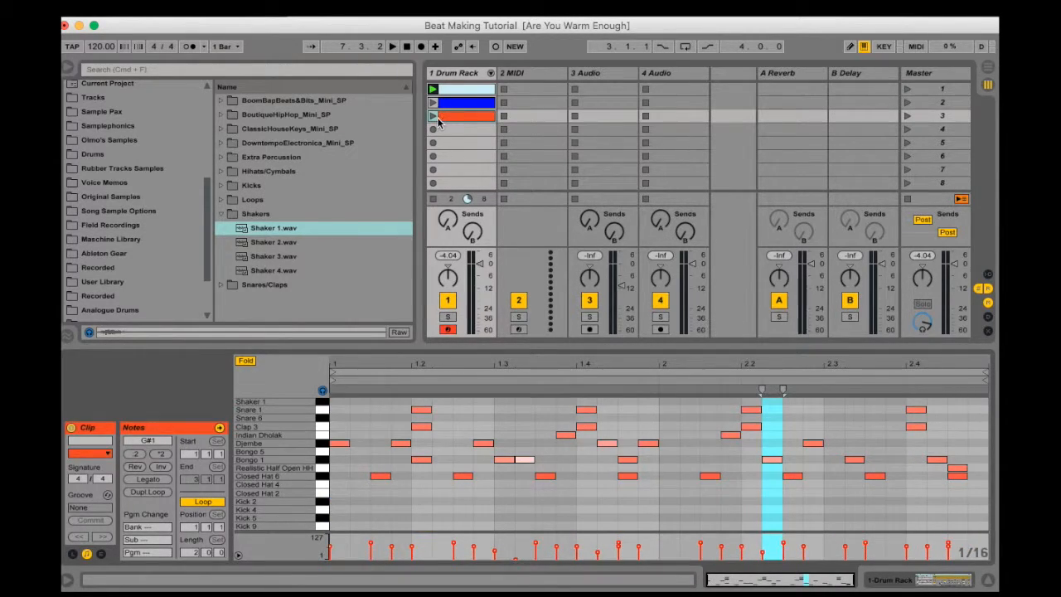
pyautogui.click(434, 115)
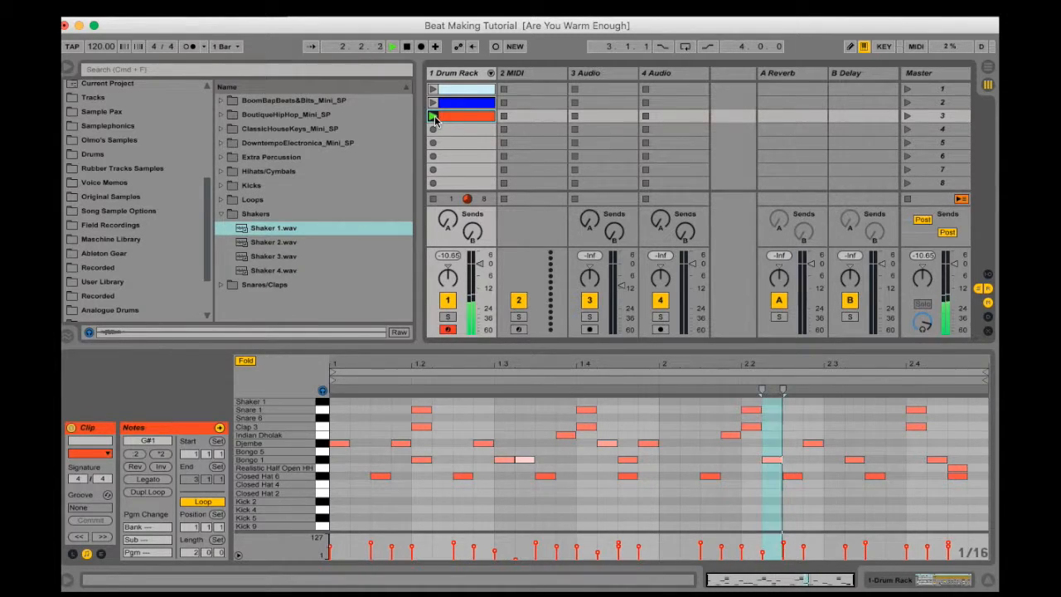
pyautogui.doubleClick(455, 118)
pyautogui.press('space')
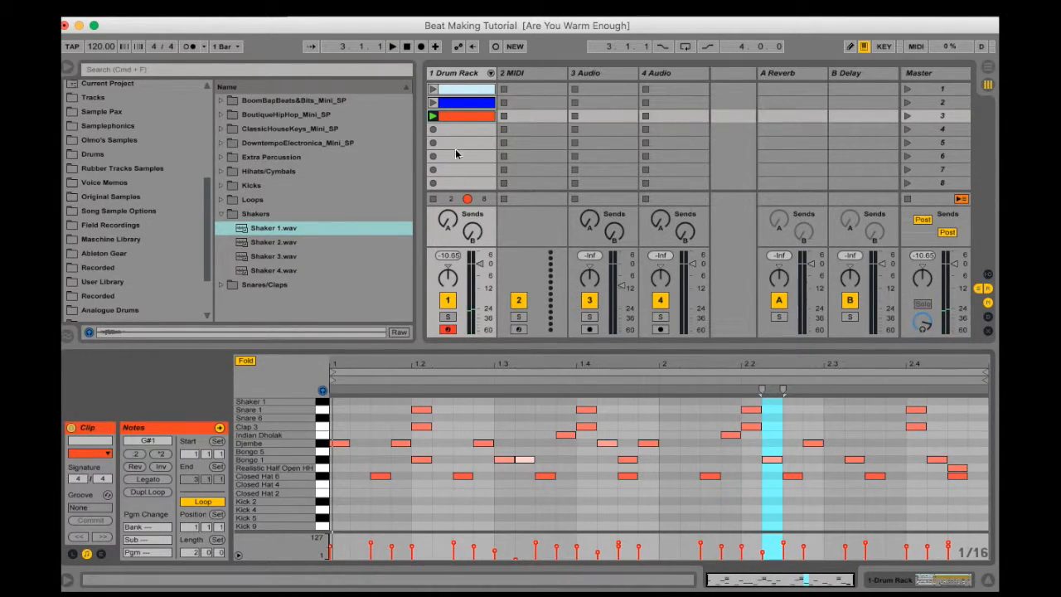
# Add Kick 2, Kick 5 and Kick 9 hits on the first beat of the orange-red clip at 1.1.1
pyautogui.doubleClick(342, 508)
pyautogui.doubleClick(340, 502)
pyautogui.click(338, 509)
pyautogui.press('Down')
pyautogui.press('super+d')
pyautogui.press('Down')
pyautogui.press('Left')
pyautogui.click(349, 501)
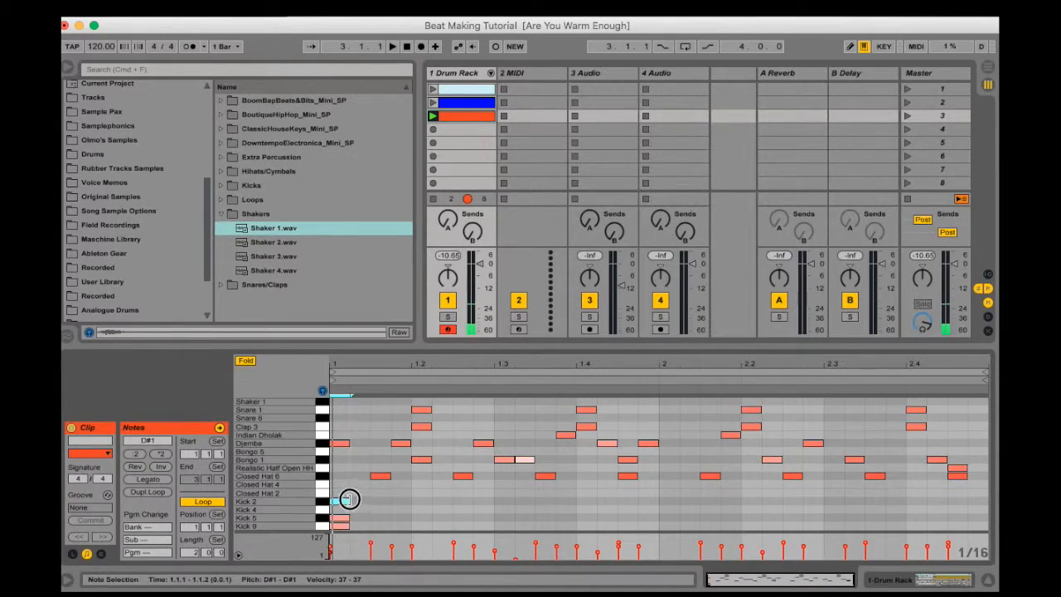
# Raise the velocity of the three layered kicks to 87 and duplicate them to 1.1.4
pyautogui.moveTo(360, 494); pyautogui.dragTo(325, 567)
pyautogui.moveTo(340, 516); pyautogui.dragTo(341, 520)
pyautogui.press('super+d')
pyautogui.press('Right')
pyautogui.press('Right')
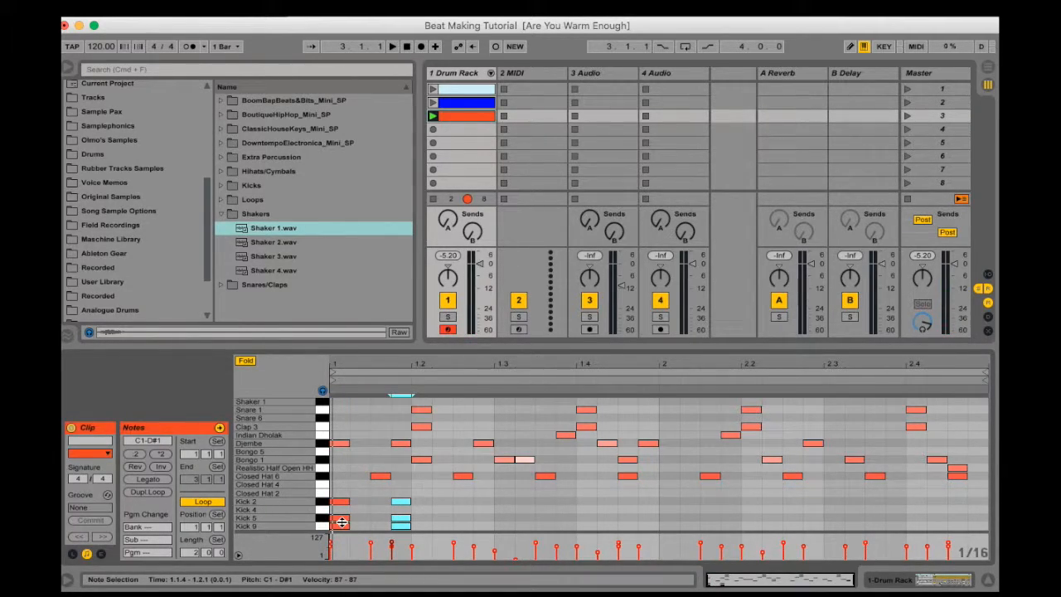
# Place copies of the layered kicks at 2.1.1 and 2.1.2 while auditioning the orange-red clip, and stop playback
pyautogui.press('space')
pyautogui.press('Right')
pyautogui.press('Right')
pyautogui.press('Right')
pyautogui.press('Right')
pyautogui.press('Right')
pyautogui.press('Right')
pyautogui.press('Right')
pyautogui.press('Right')
pyautogui.press('Right')
pyautogui.press('Right')
pyautogui.press('Right')
pyautogui.press('Right')
pyautogui.press('Right')
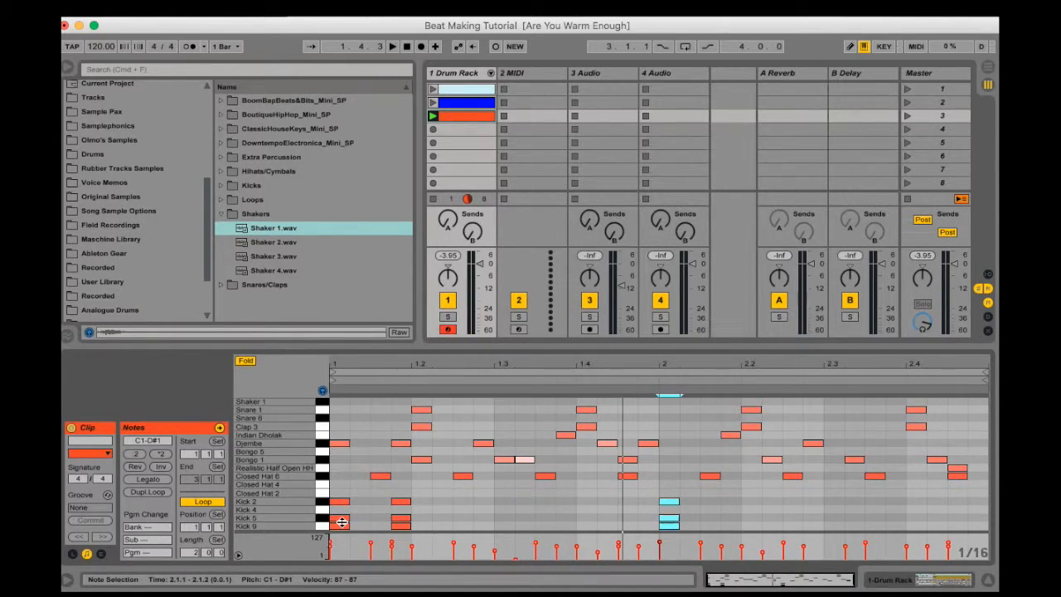
pyautogui.press('super+d')
pyautogui.press('Right')
pyautogui.press('Left')
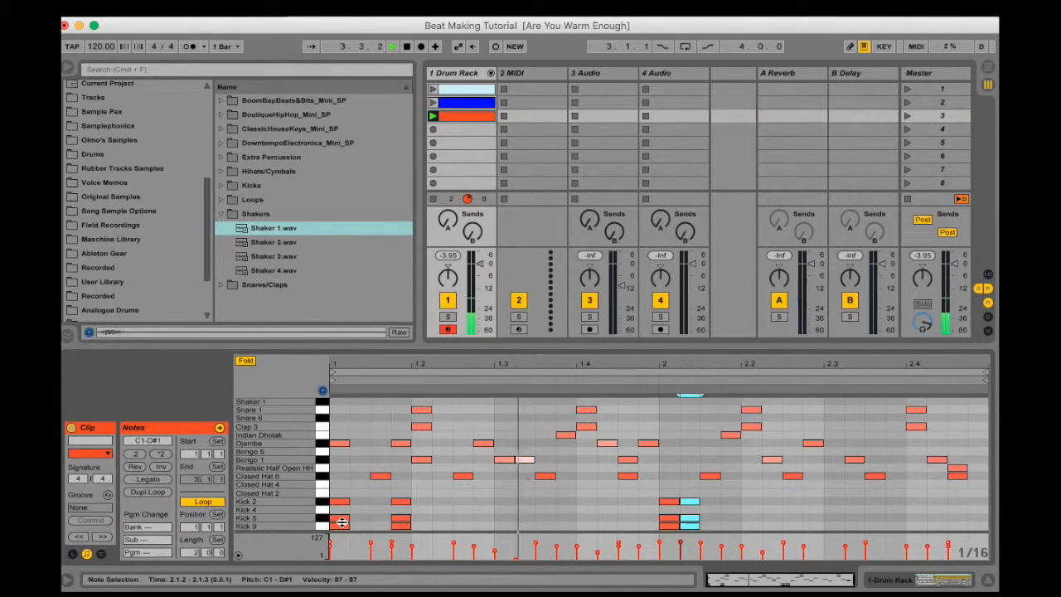
pyautogui.press('space')
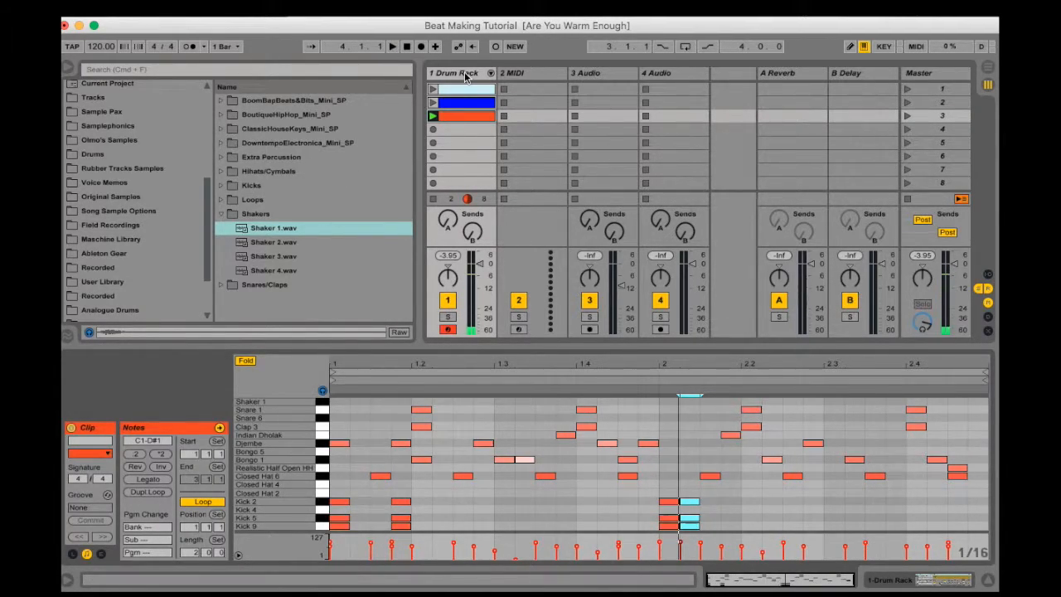
pyautogui.click(455, 117)
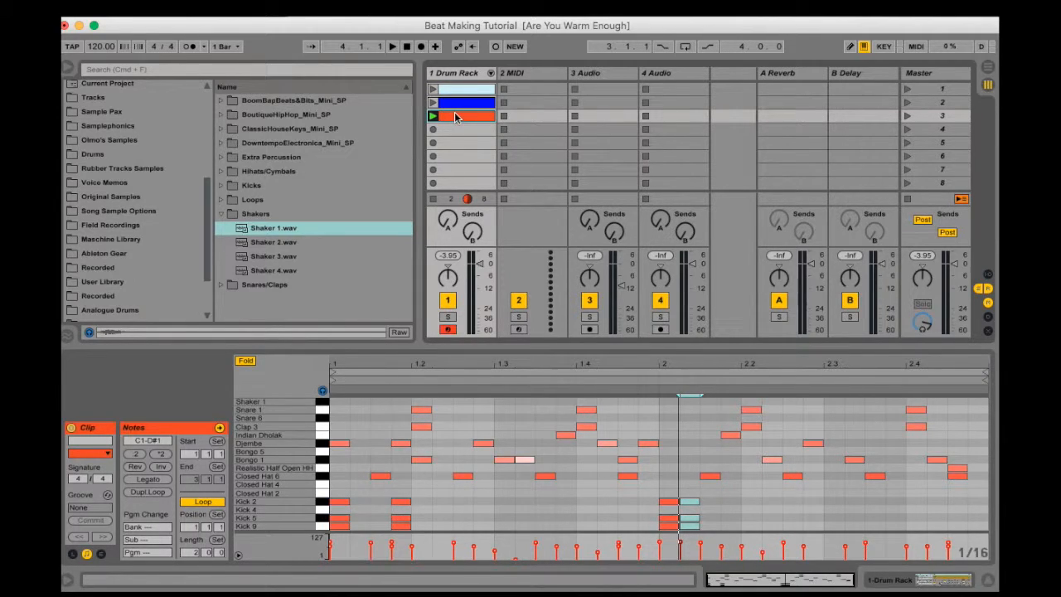